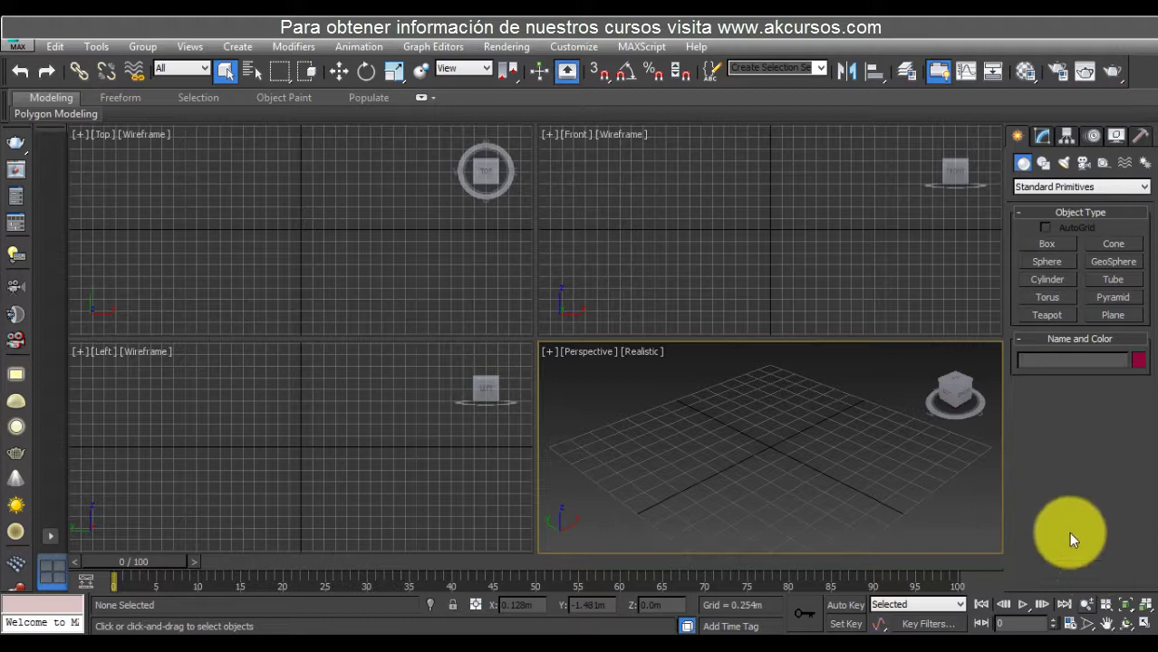
Maximize the empty Perspective viewport and pan the grid slightly down.
click(1145, 624)
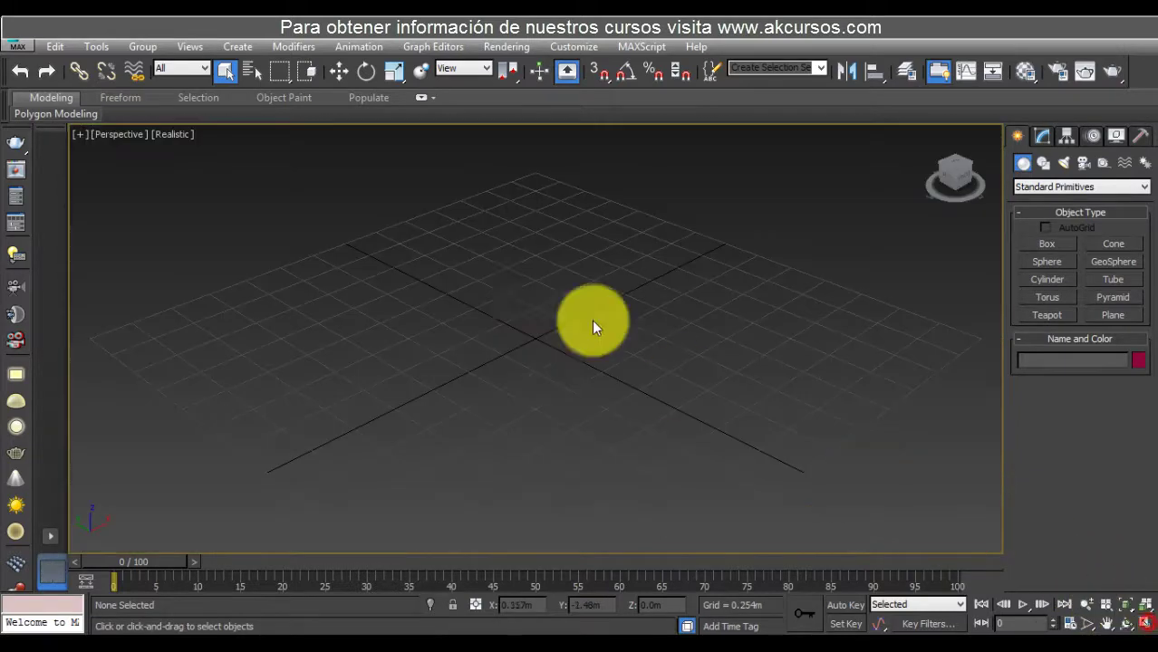
middle_drag(469, 270, 453, 313)
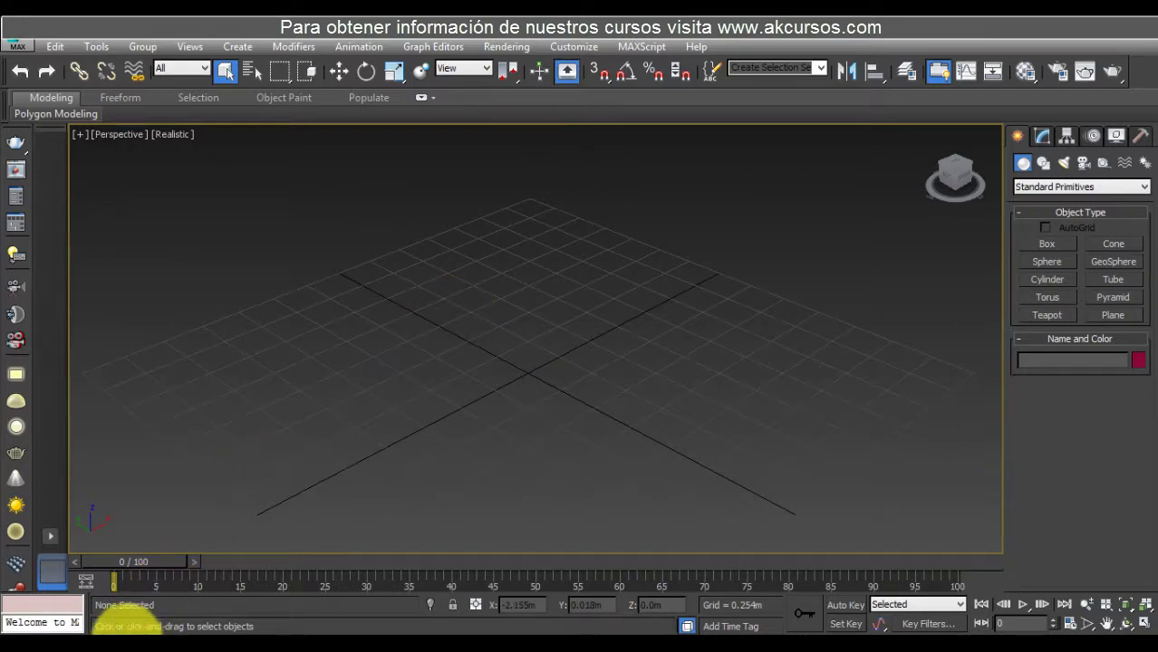
scroll(324, 274, up, 7)
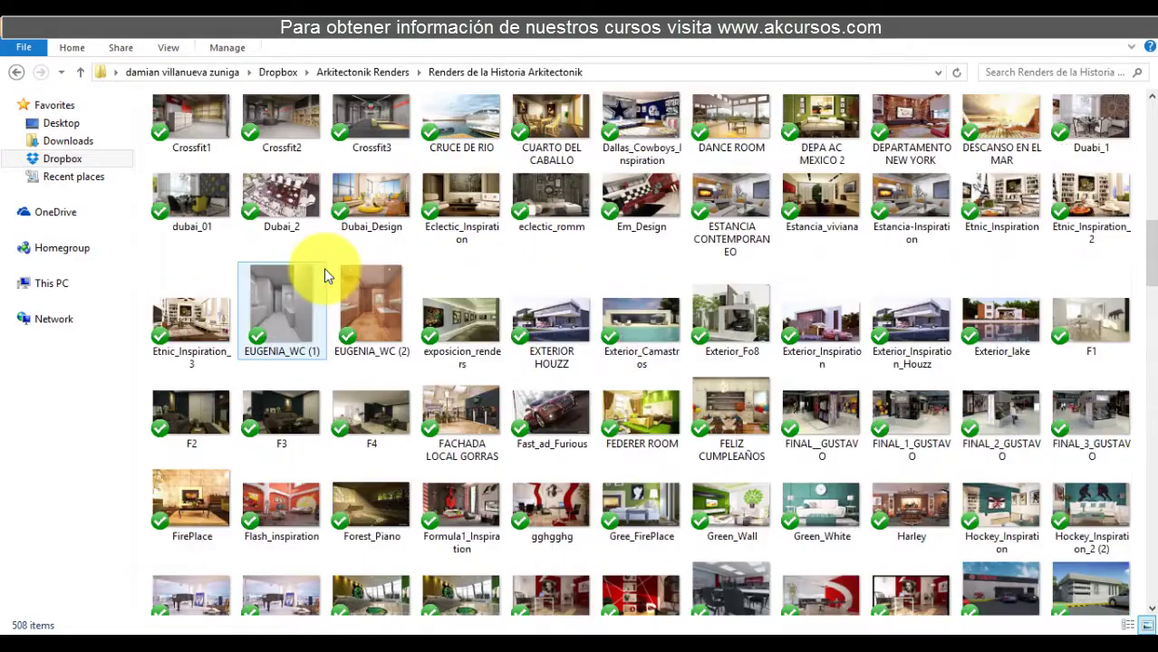
scroll(544, 335, down, 6)
double_click(570, 228)
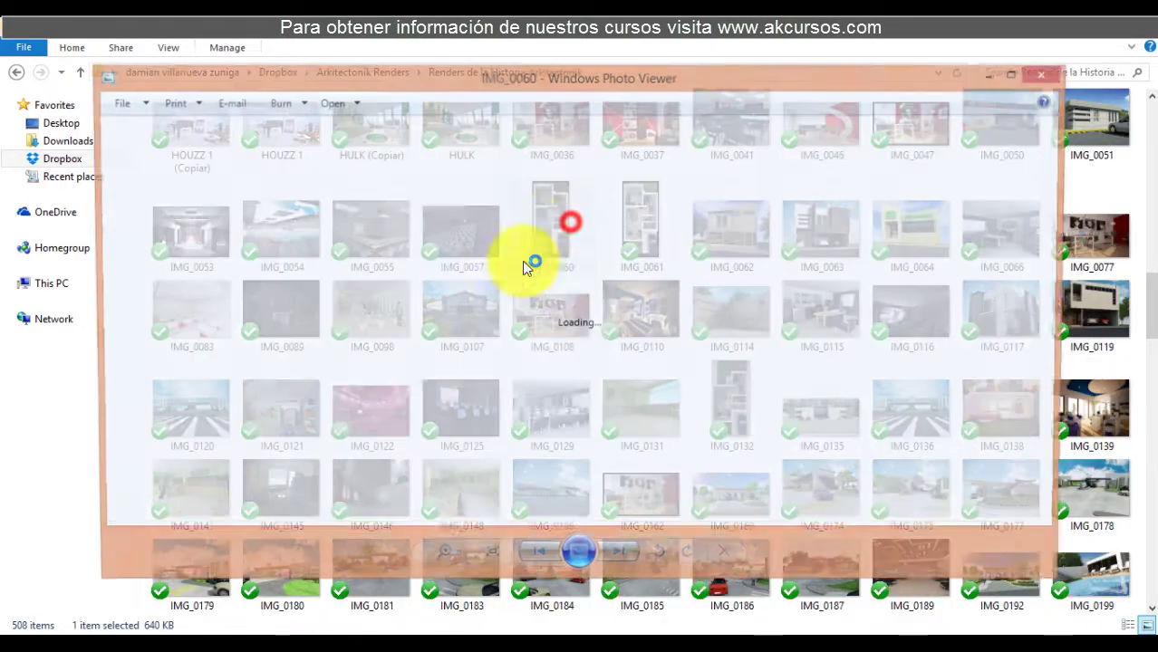
click(1051, 78)
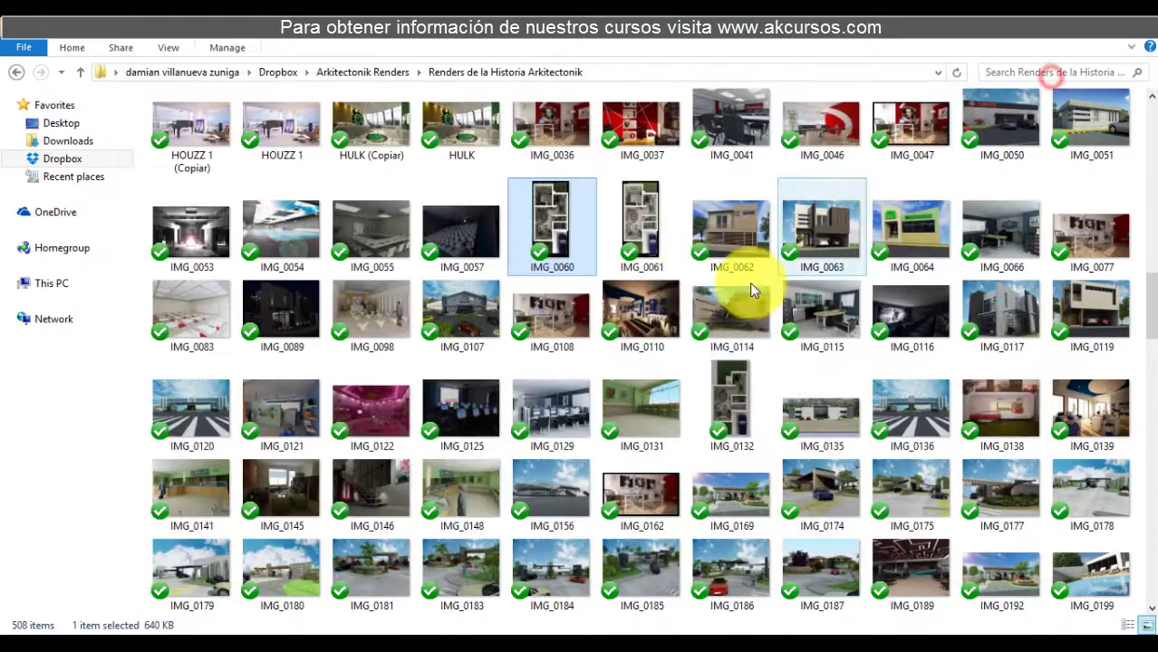
double_click(729, 371)
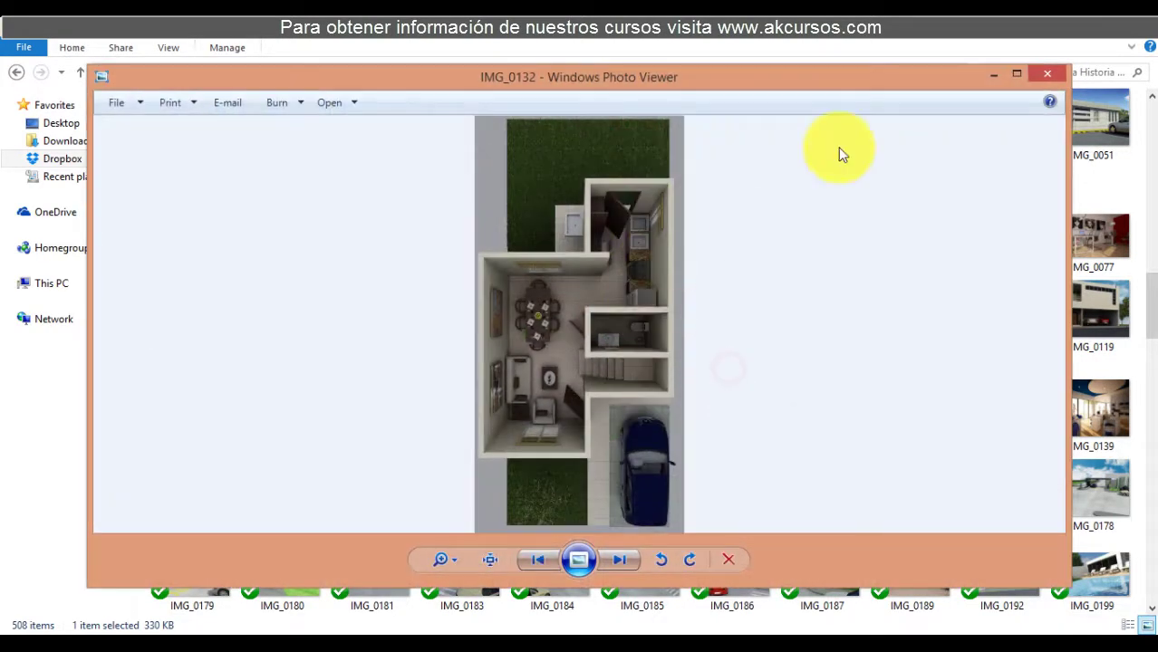
click(1048, 79)
scroll(861, 168, down, 10)
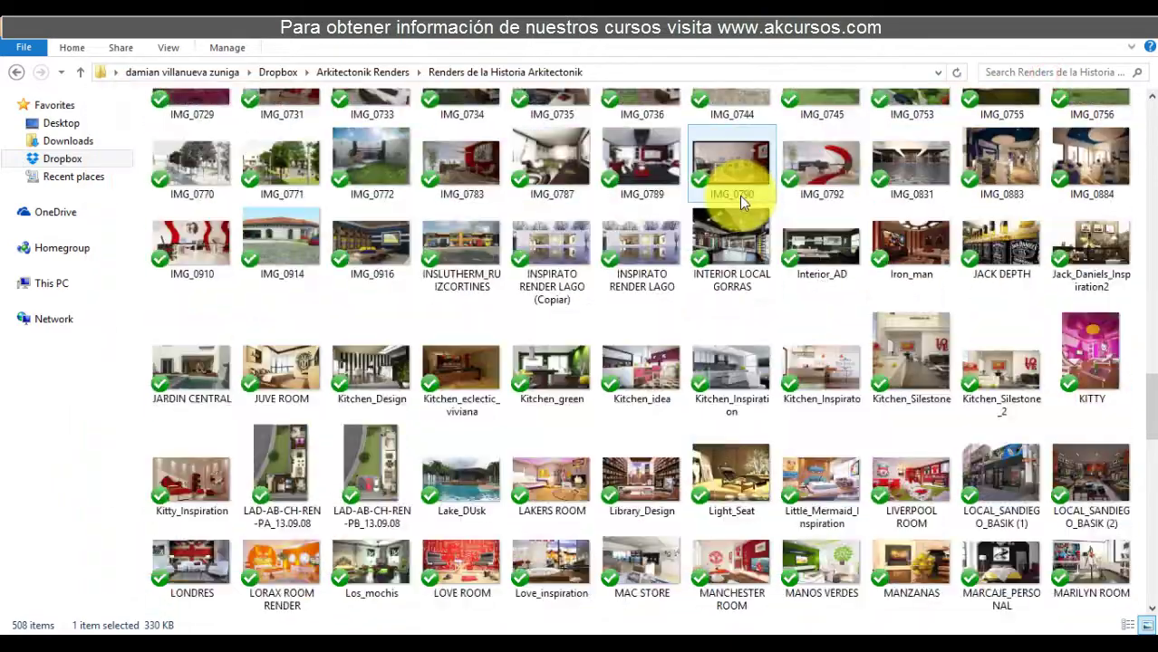
scroll(742, 186, down, 10)
scroll(703, 206, down, 5)
scroll(605, 234, up, 5)
scroll(504, 285, up, 5)
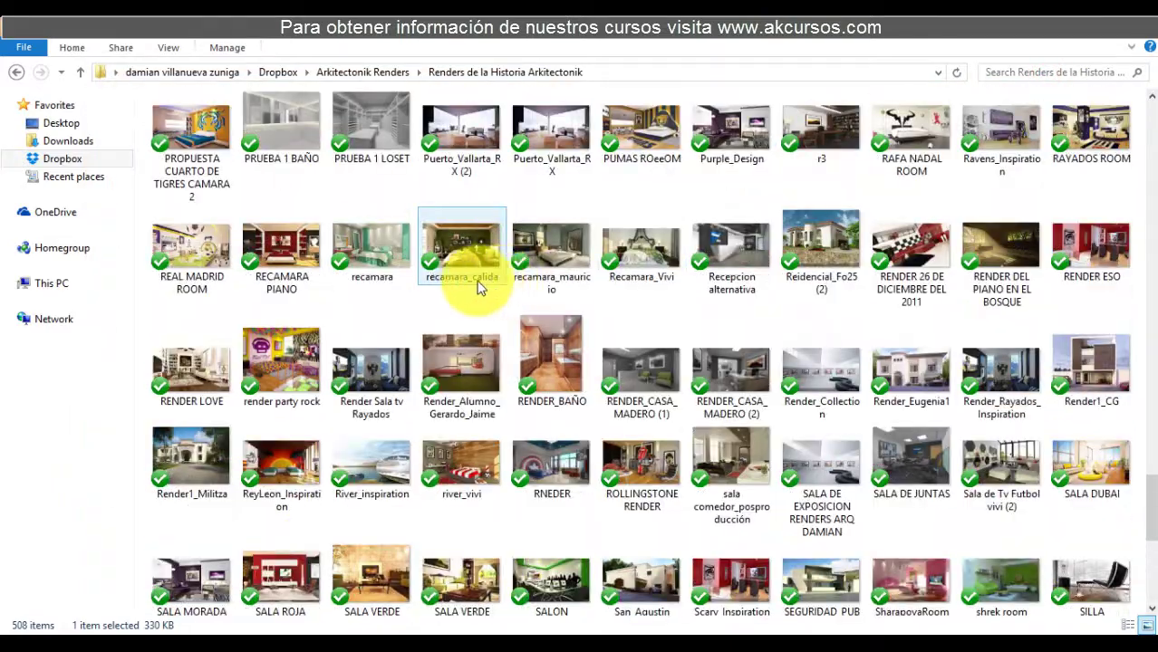
scroll(473, 285, up, 10)
scroll(406, 272, up, 3)
scroll(404, 266, up, 5)
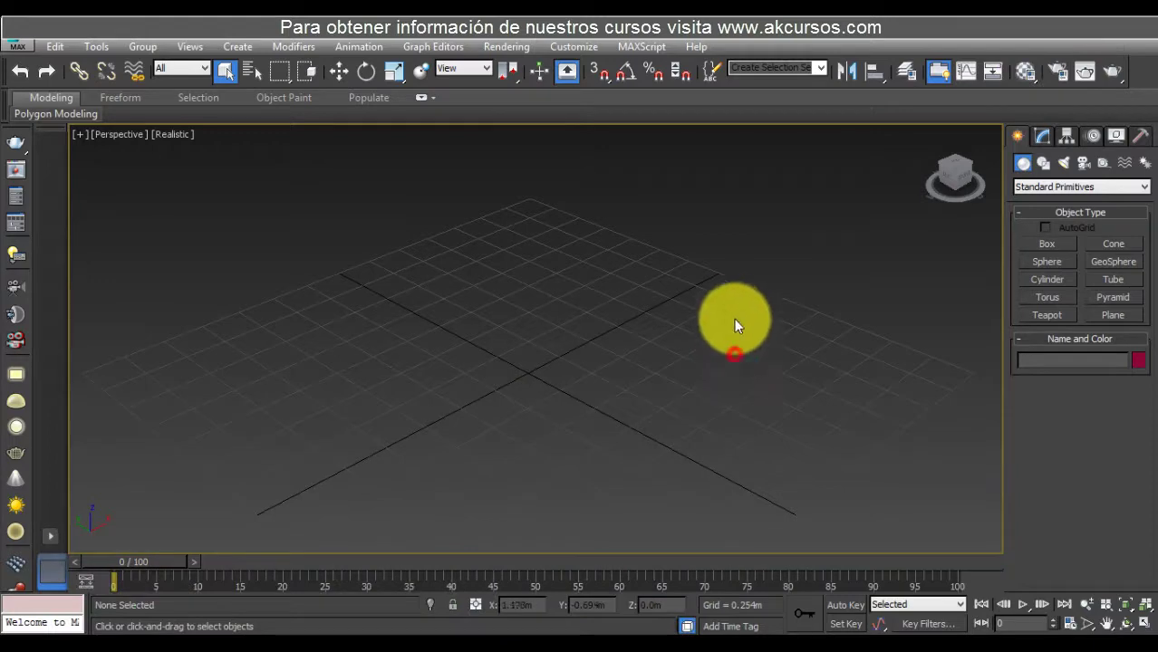
scroll(734, 318, down, 3)
Draw a Plane on the grid and set its Length to 5.0m and Width to 8.0m.
scroll(695, 308, down, 1)
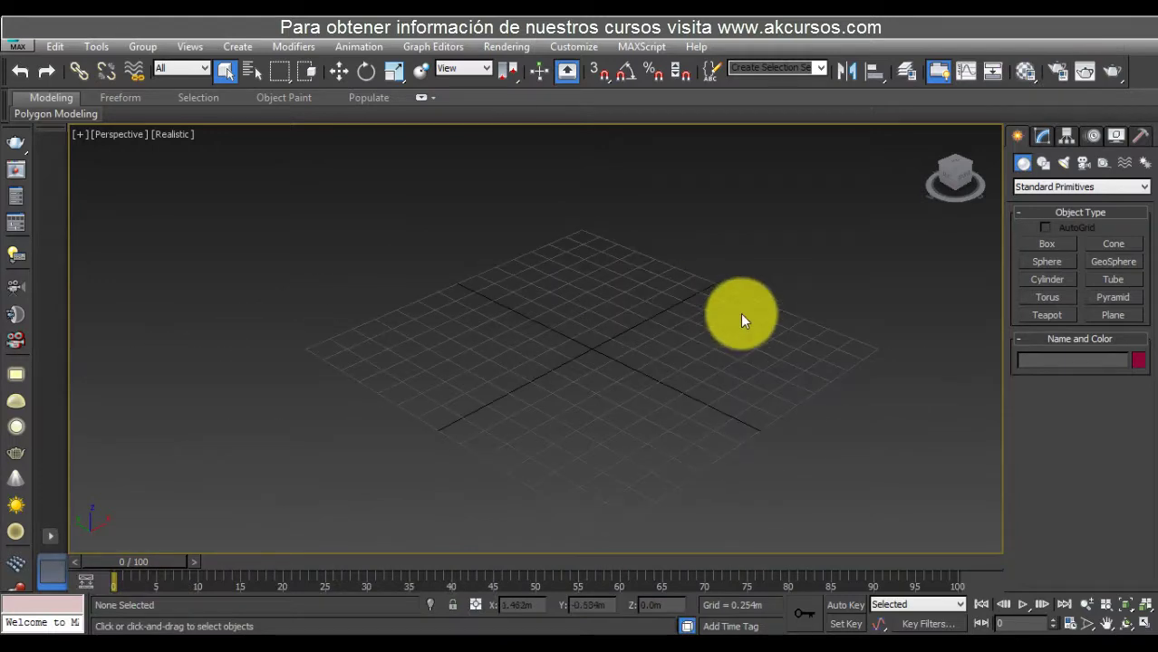
click(1111, 315)
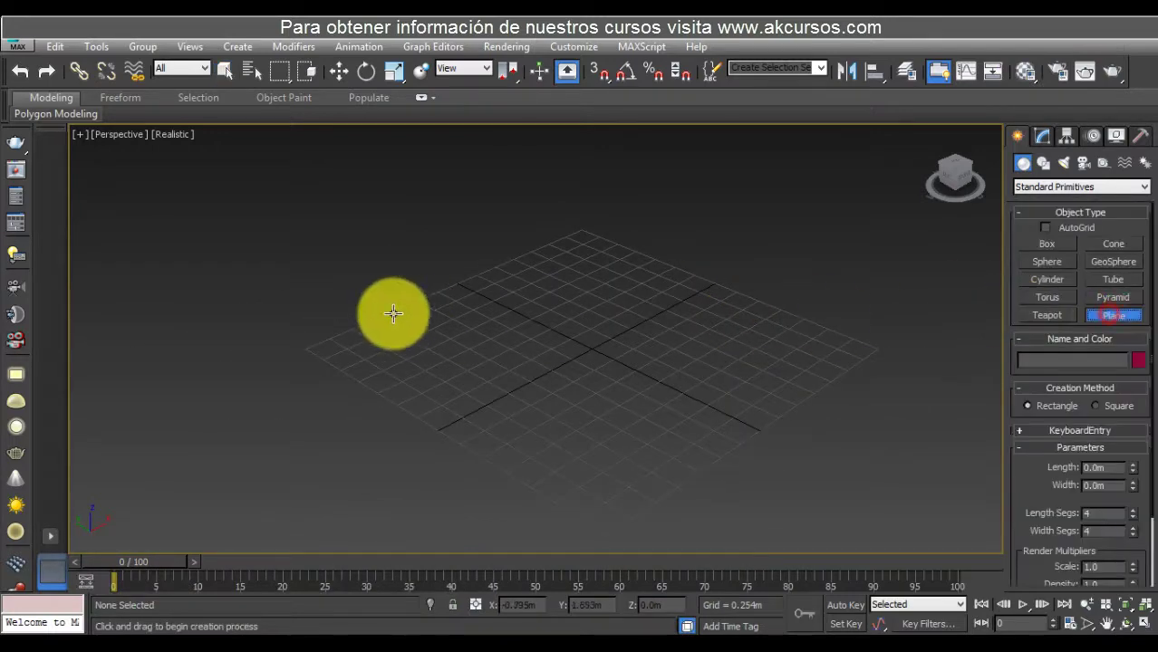
mouse_move(292, 349)
mouse_down()
mouse_move(600, 415)
mouse_move(886, 348)
mouse_up()
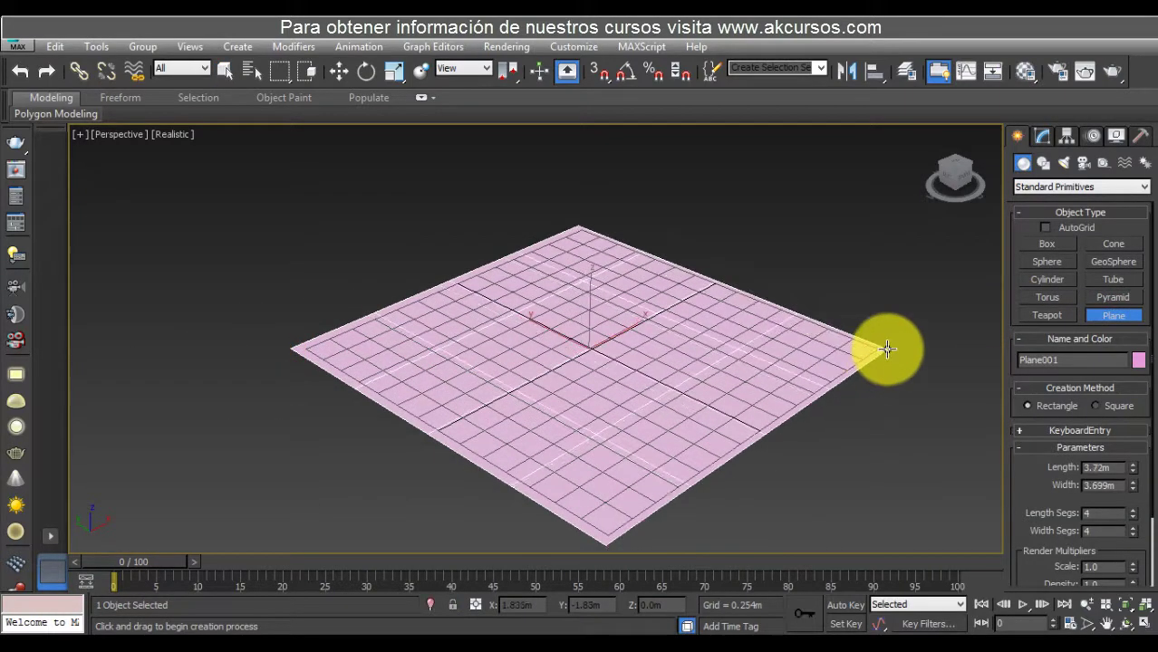
click(1043, 136)
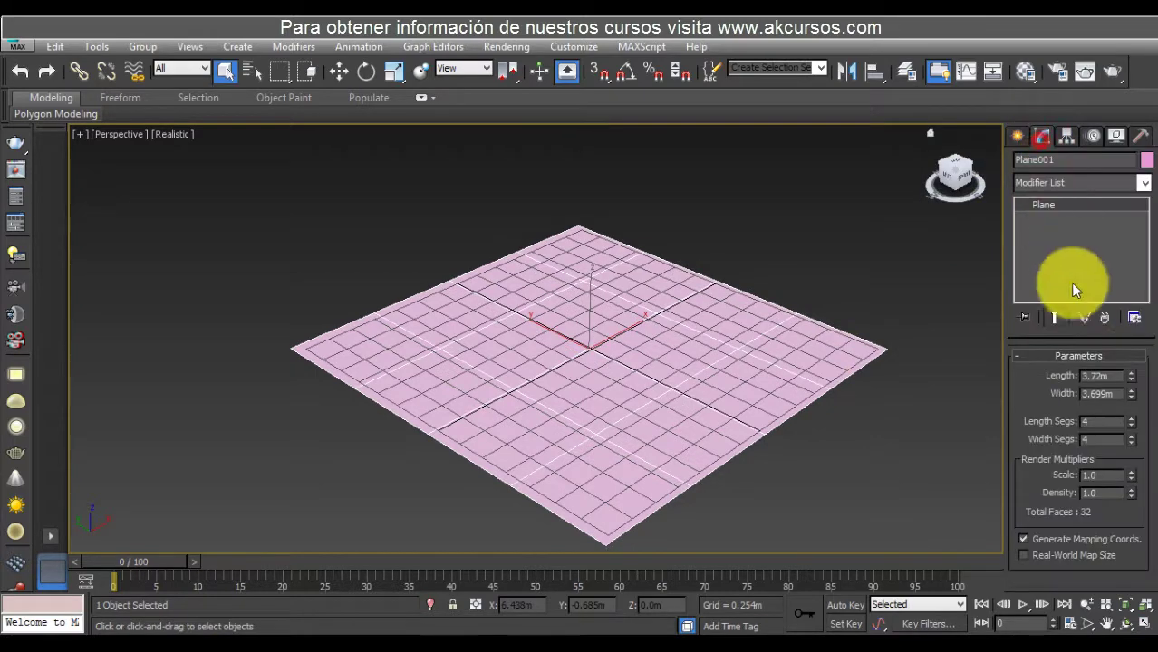
click(1103, 373)
text(5)
key(Tab)
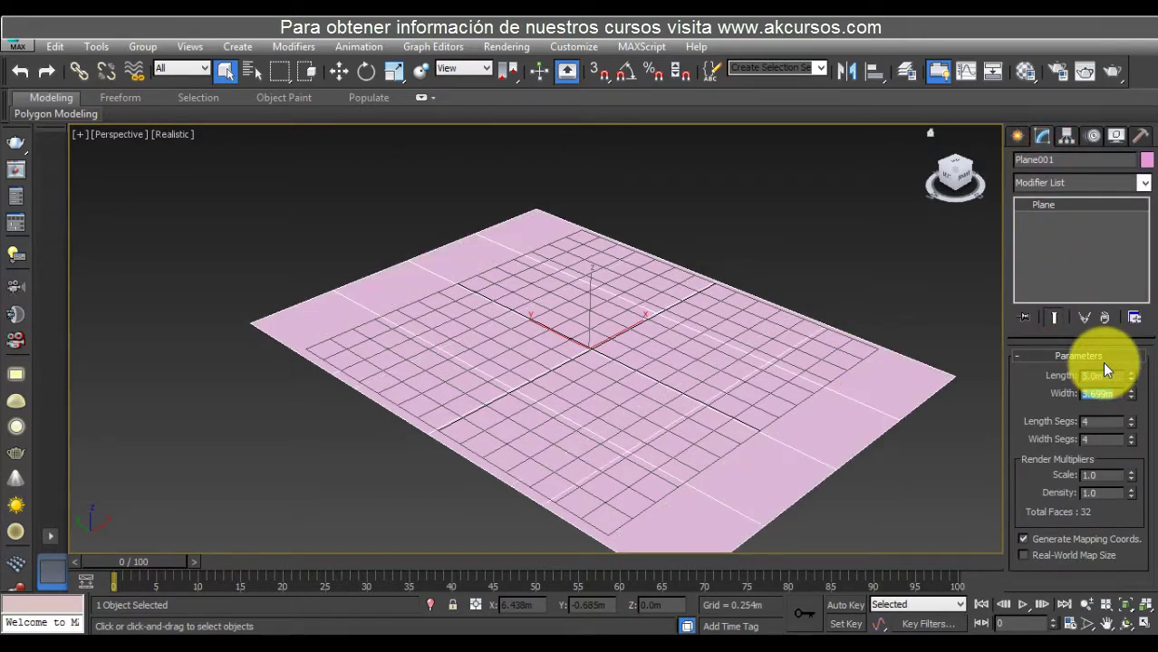
text(8)
key(Return)
scroll(754, 310, down, 5)
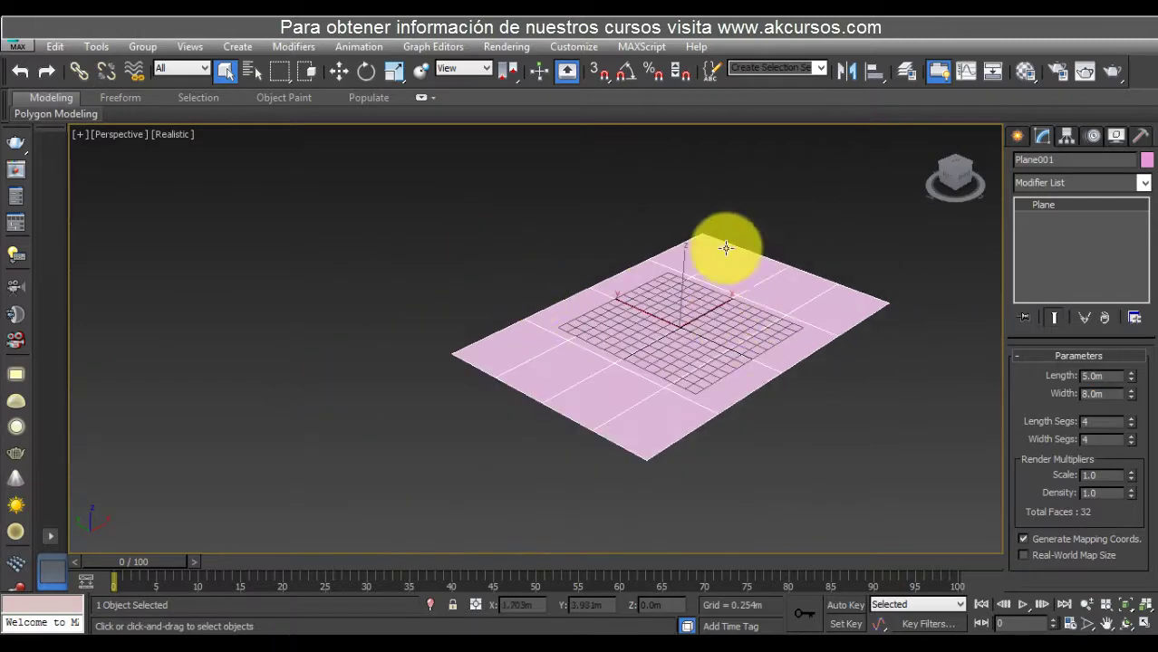
click(1018, 138)
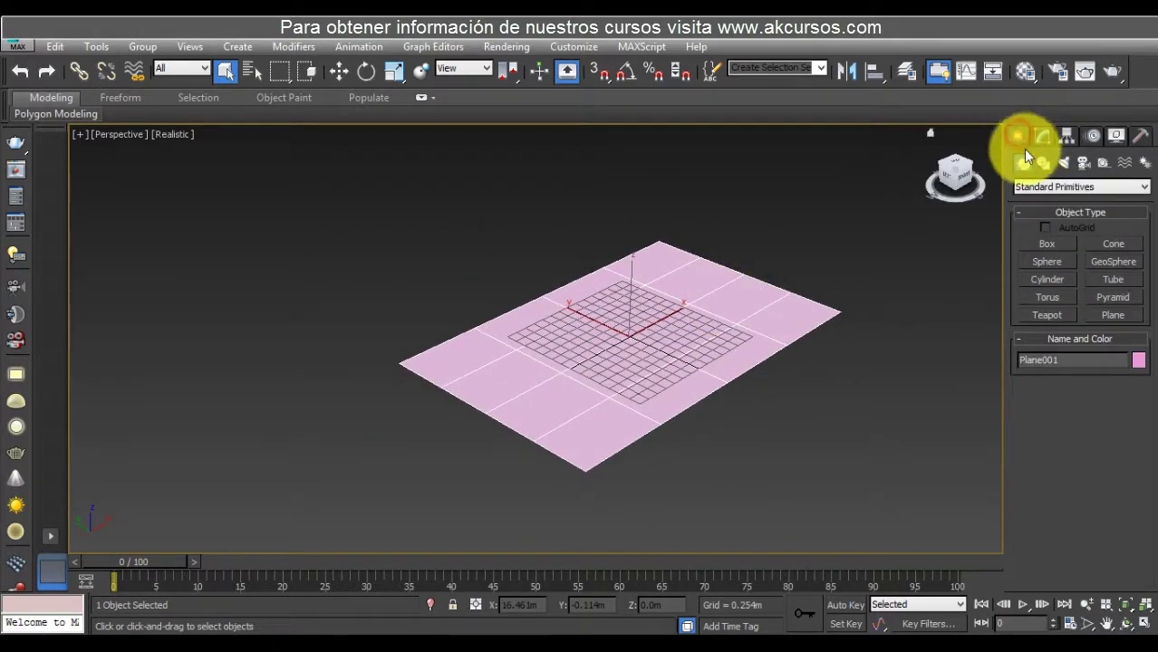
With vertex snapping on, draw a Box wall along the floor edge, 2.794m high and 0.15m thick.
click(1044, 241)
middle_drag(821, 215, 733, 213)
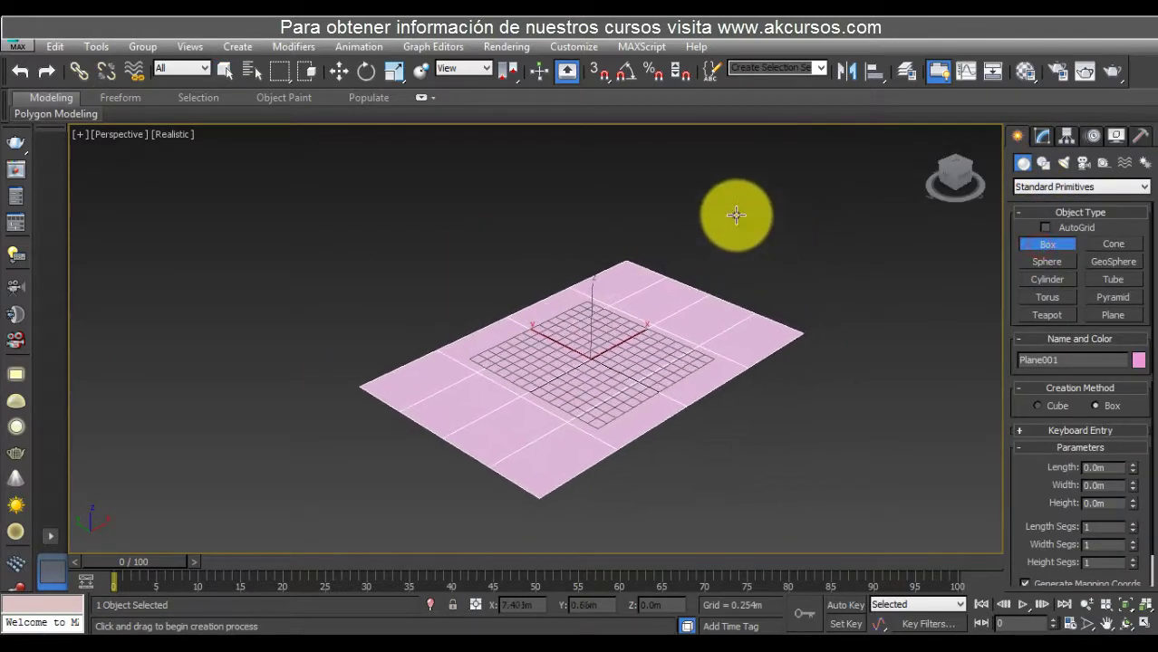
right_click(600, 72)
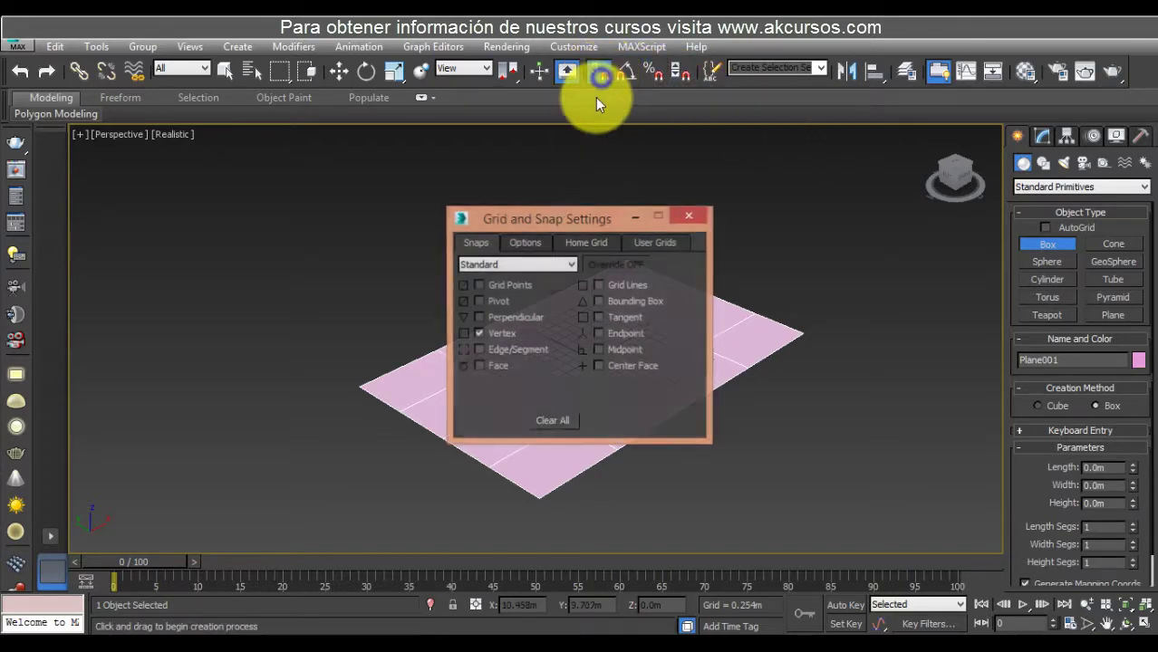
click(687, 218)
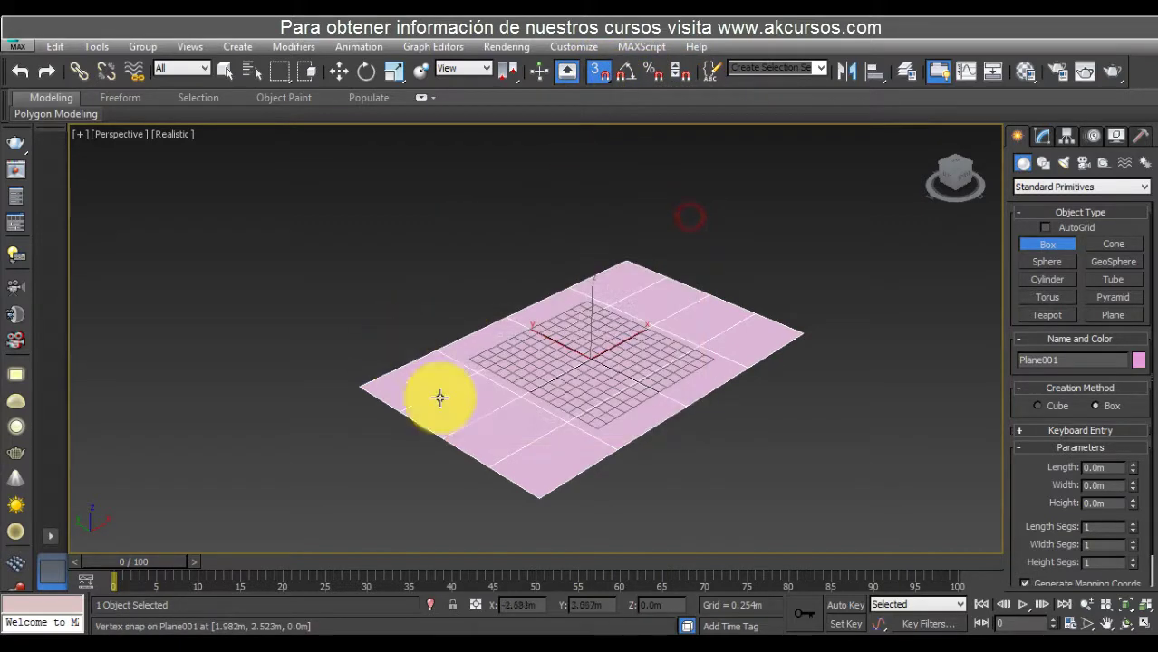
click(371, 382)
drag(372, 382, 625, 262)
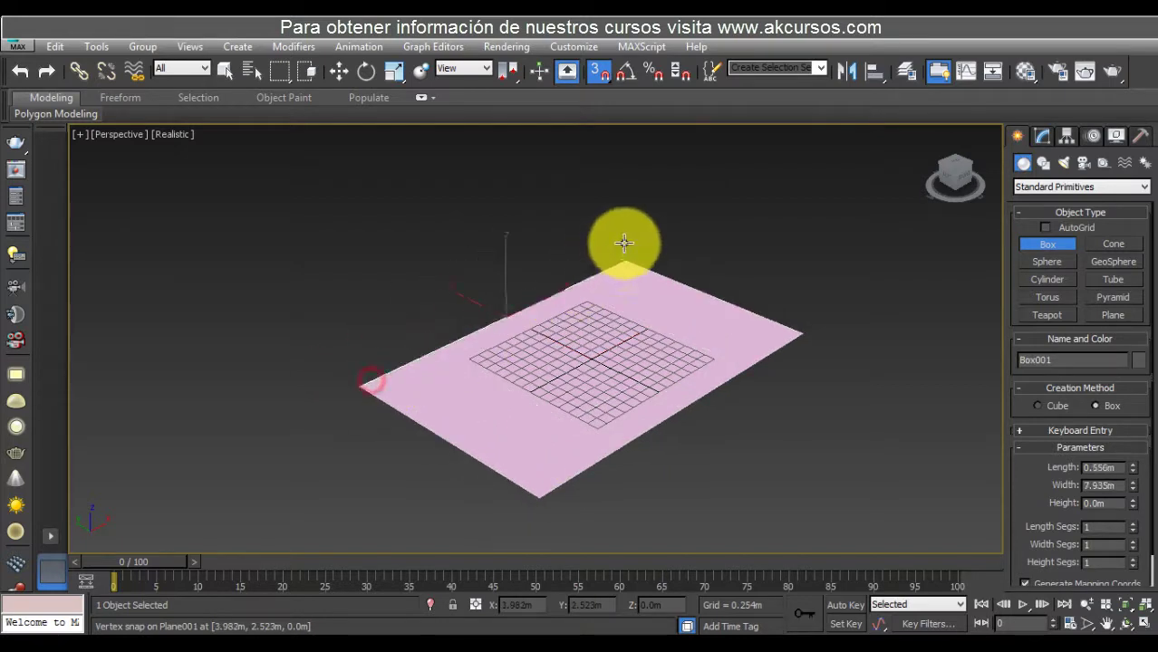
click(630, 114)
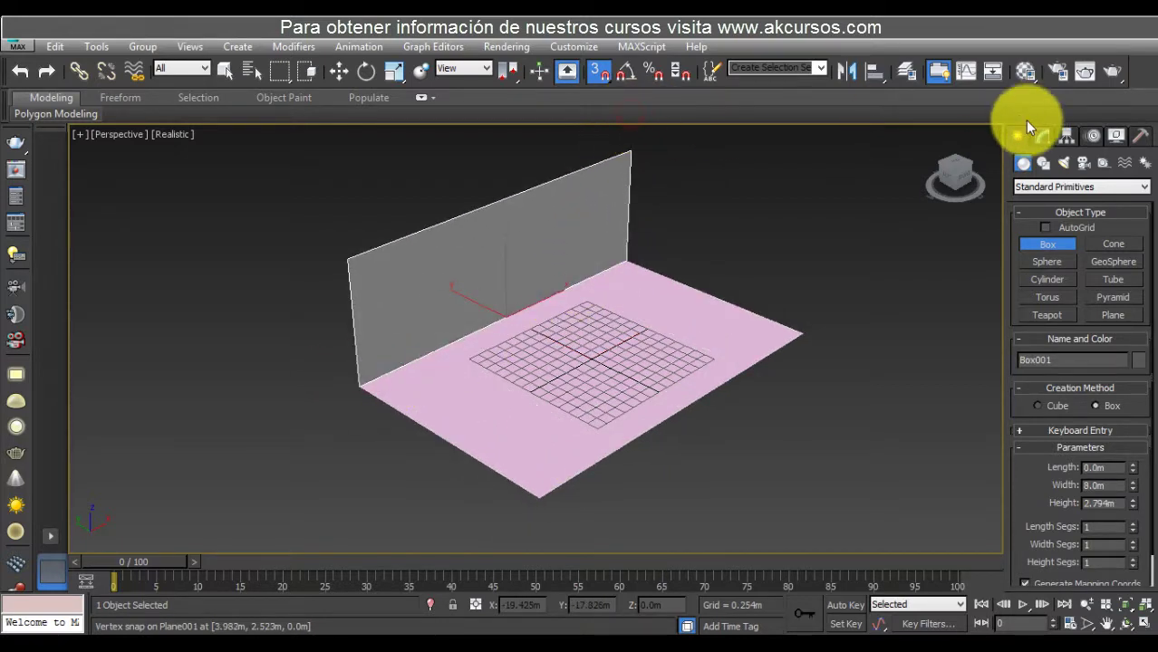
click(1043, 136)
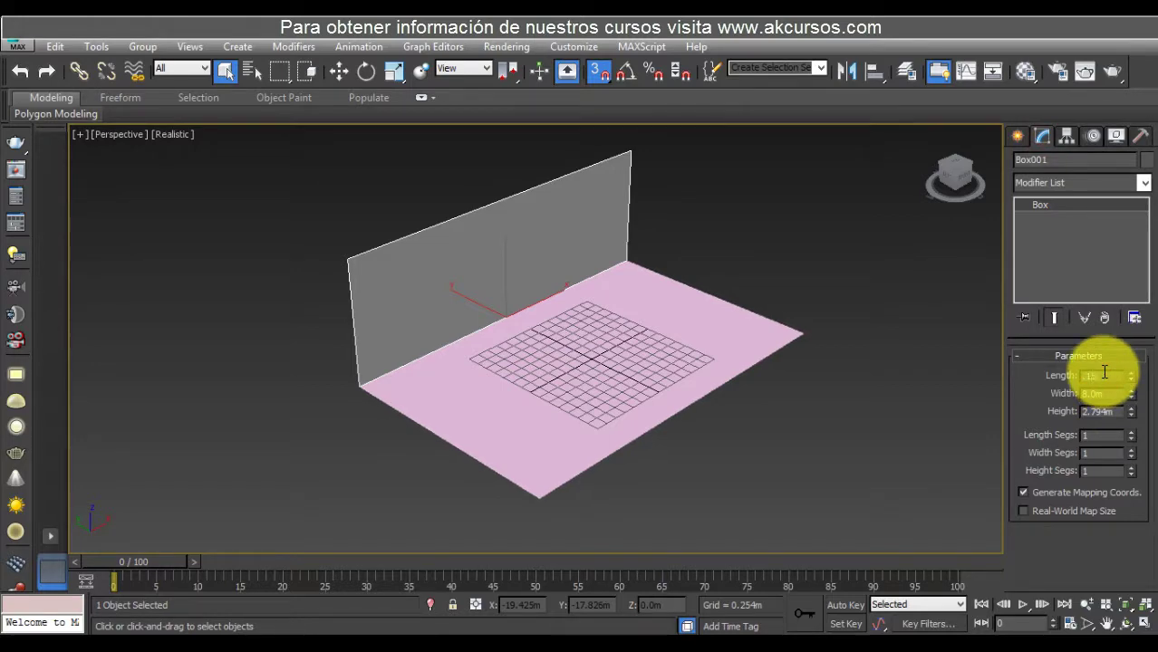
key(Return)
alt+middle_drag(735, 296, 561, 346)
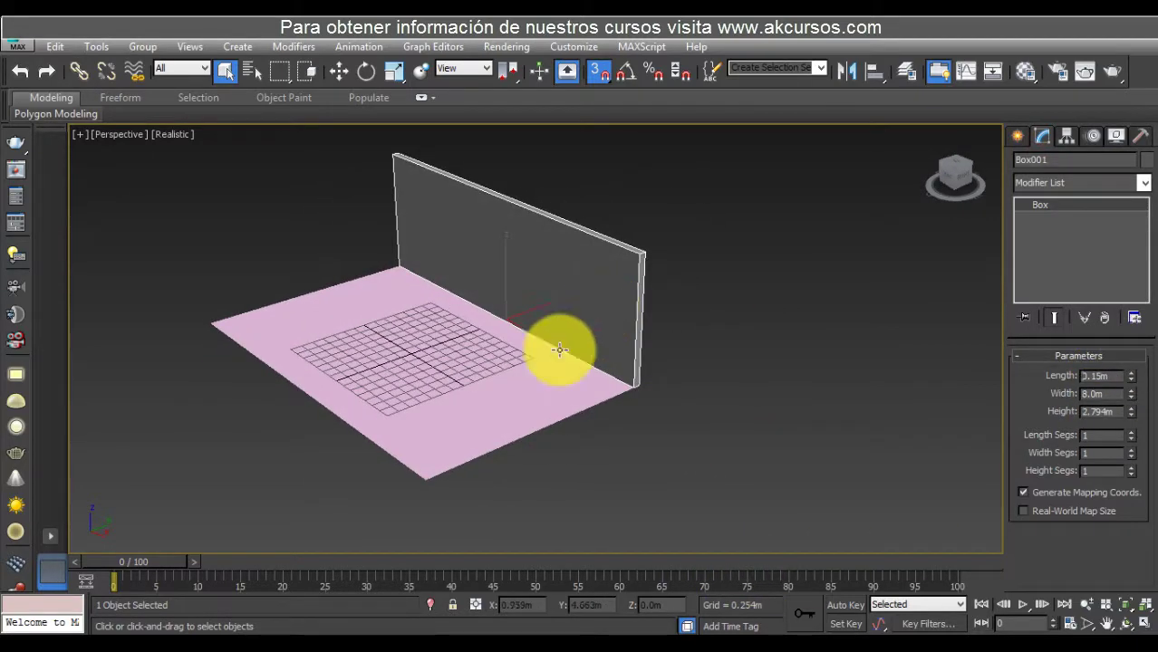
Snap-draw a second wall Box along another floor edge and confirm its new thickness.
click(1018, 136)
click(1047, 244)
drag(216, 325, 416, 482)
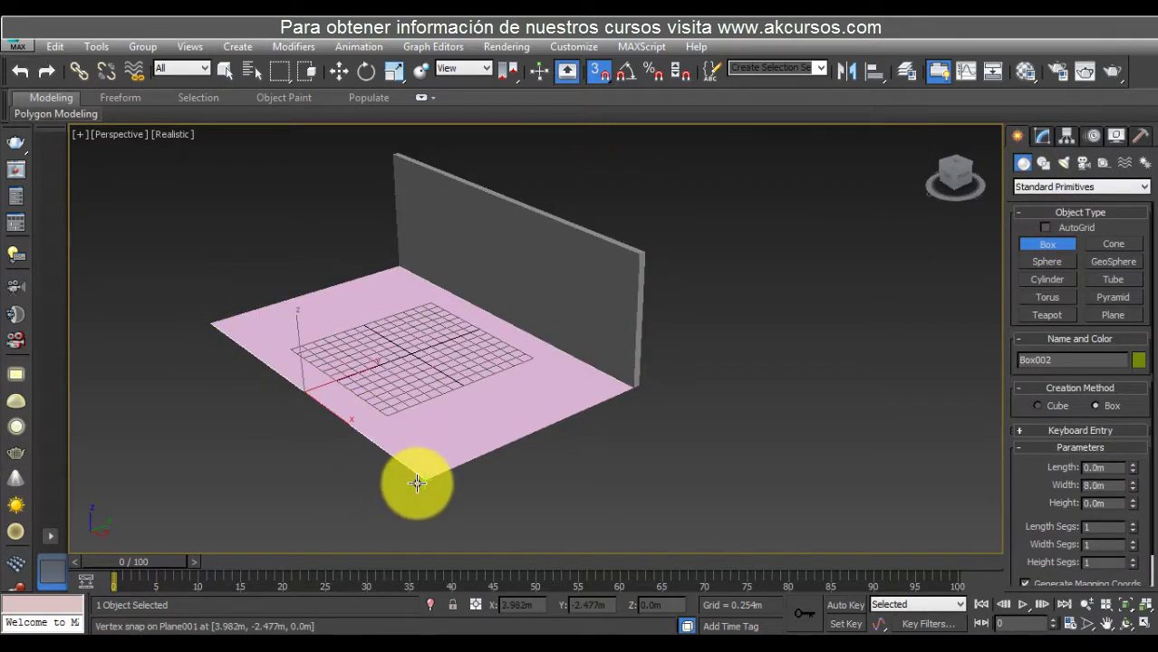
click(642, 253)
click(1042, 135)
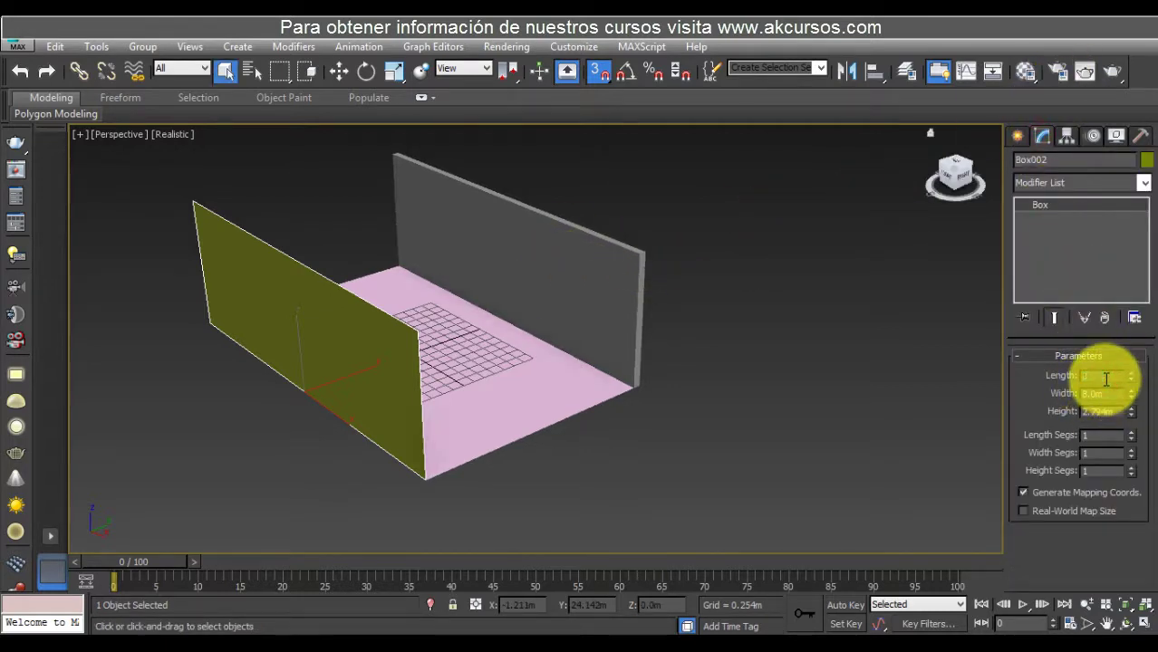
key(Return)
Draw a third wall Box from the floor corner and set its Width to 0.15m.
click(1018, 135)
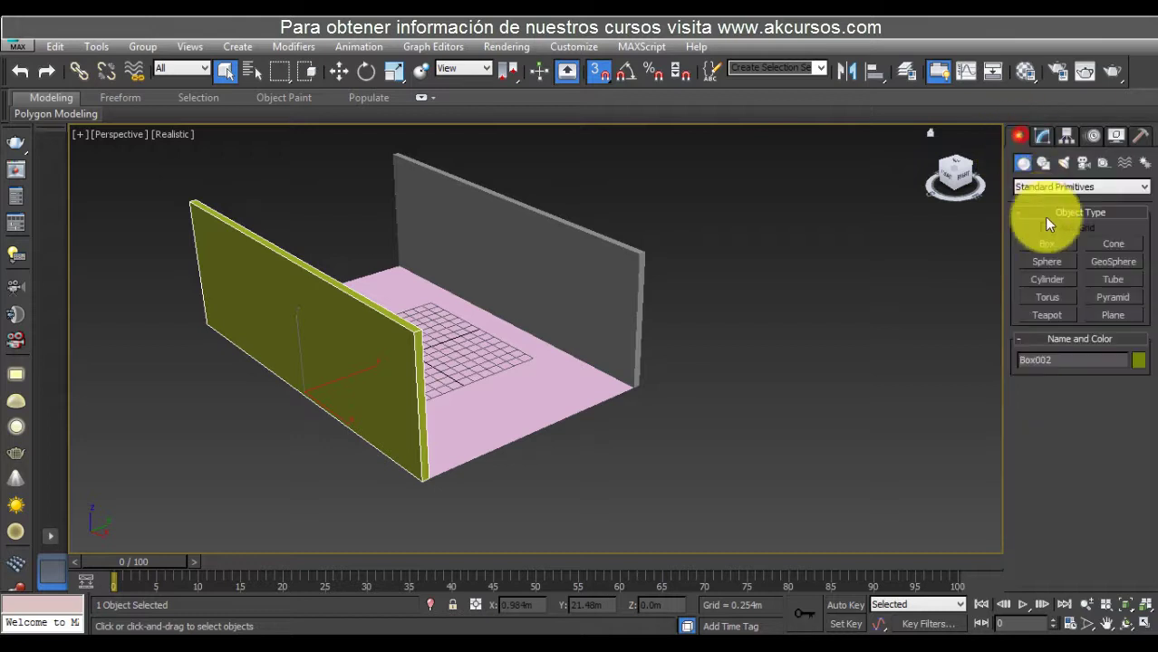
click(1047, 244)
drag(403, 479, 642, 390)
click(642, 255)
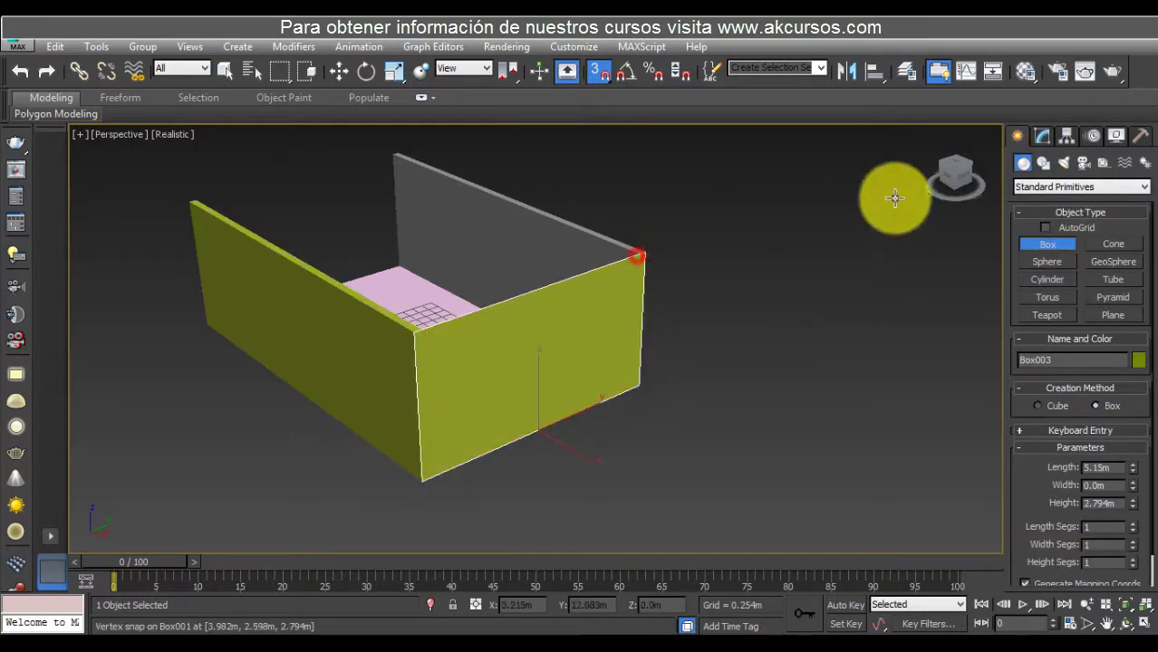
click(1042, 138)
click(1115, 390)
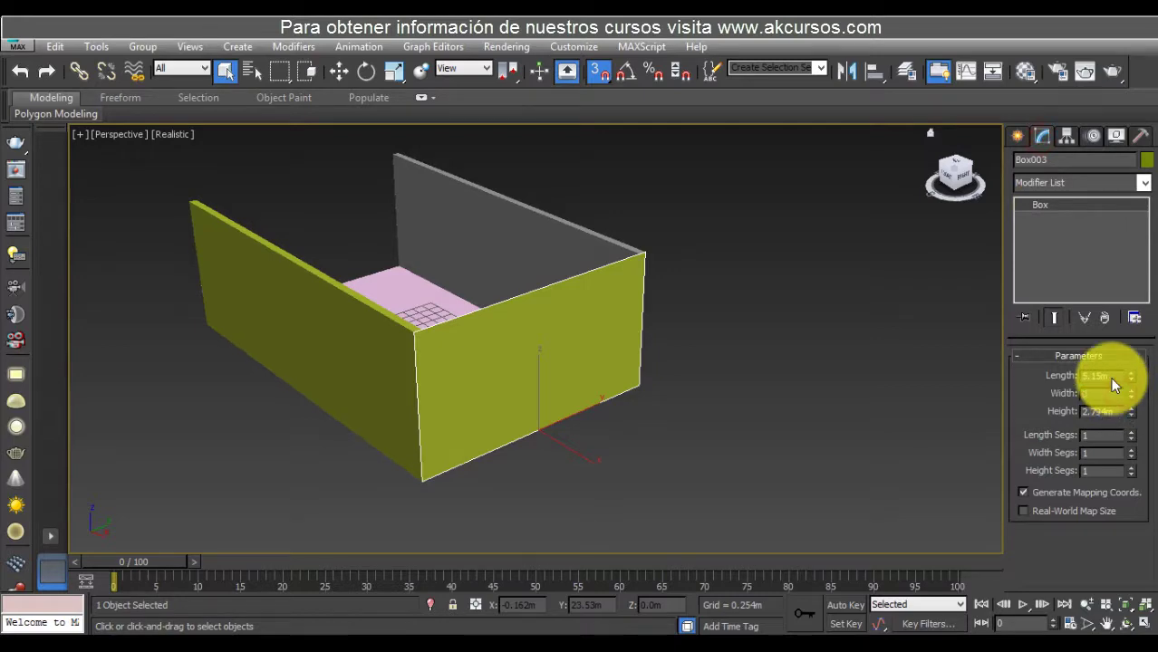
text(.15)
key(Return)
mouse_move(716, 230)
alt+middle_down()
mouse_move(417, 225)
mouse_move(343, 206)
mouse_move(427, 271)
alt+middle_up()
Draw the green end wall Box along the open floor edge, then view the room from above.
click(1019, 135)
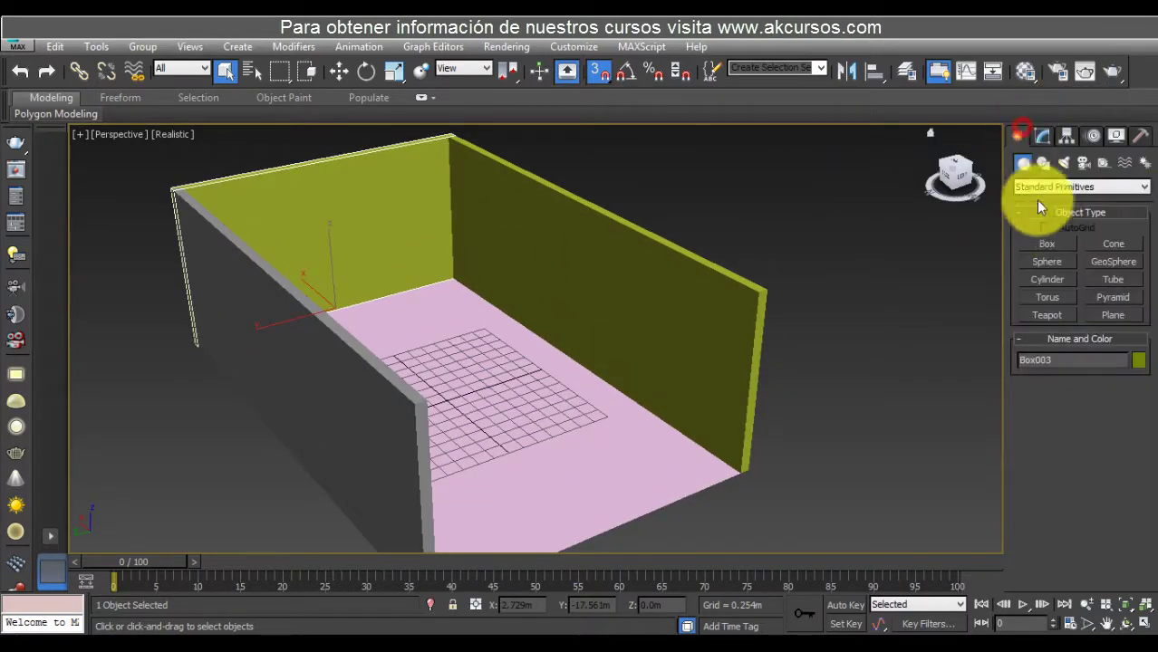
click(1047, 244)
alt+middle_drag(809, 251, 589, 197)
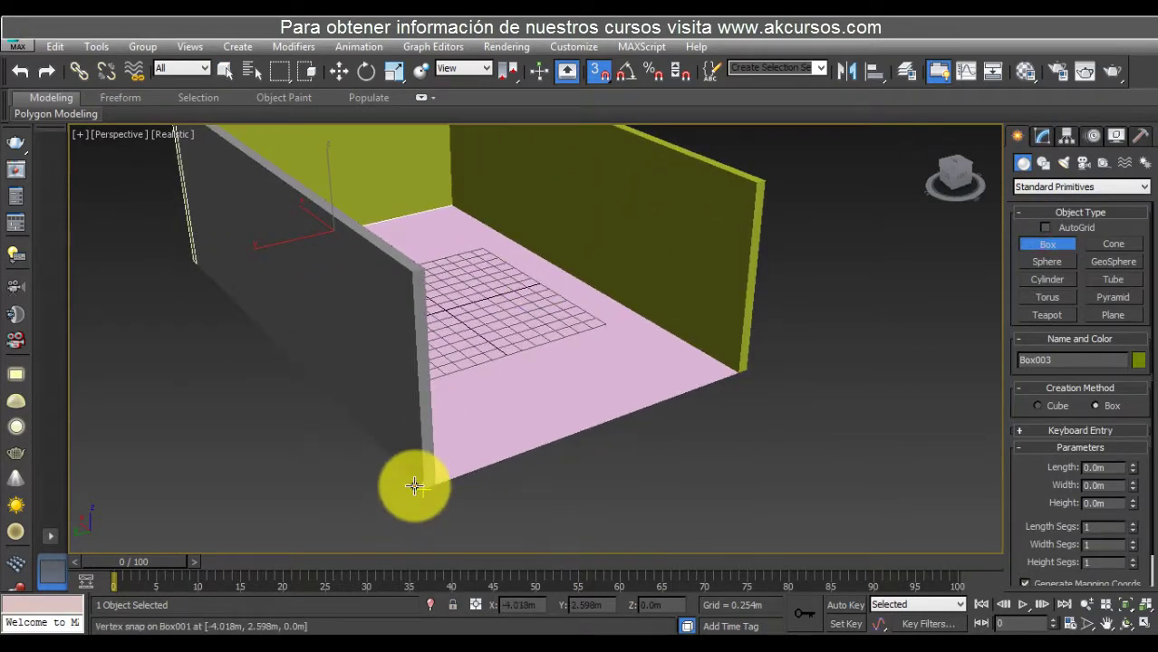
drag(414, 487, 748, 388)
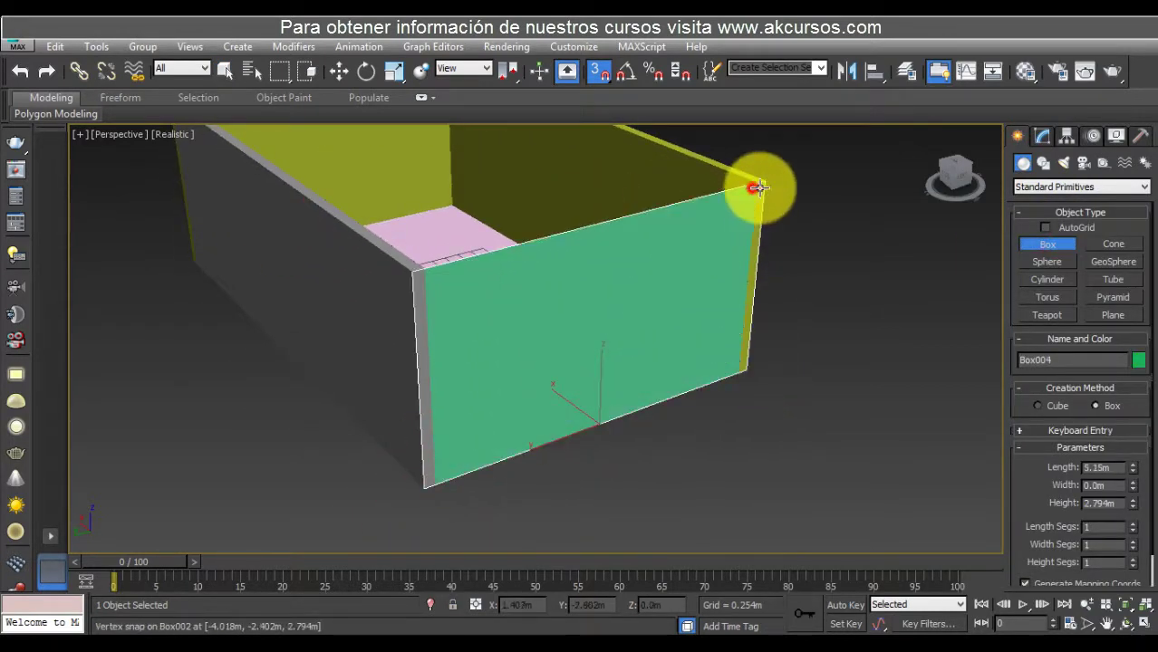
click(1042, 135)
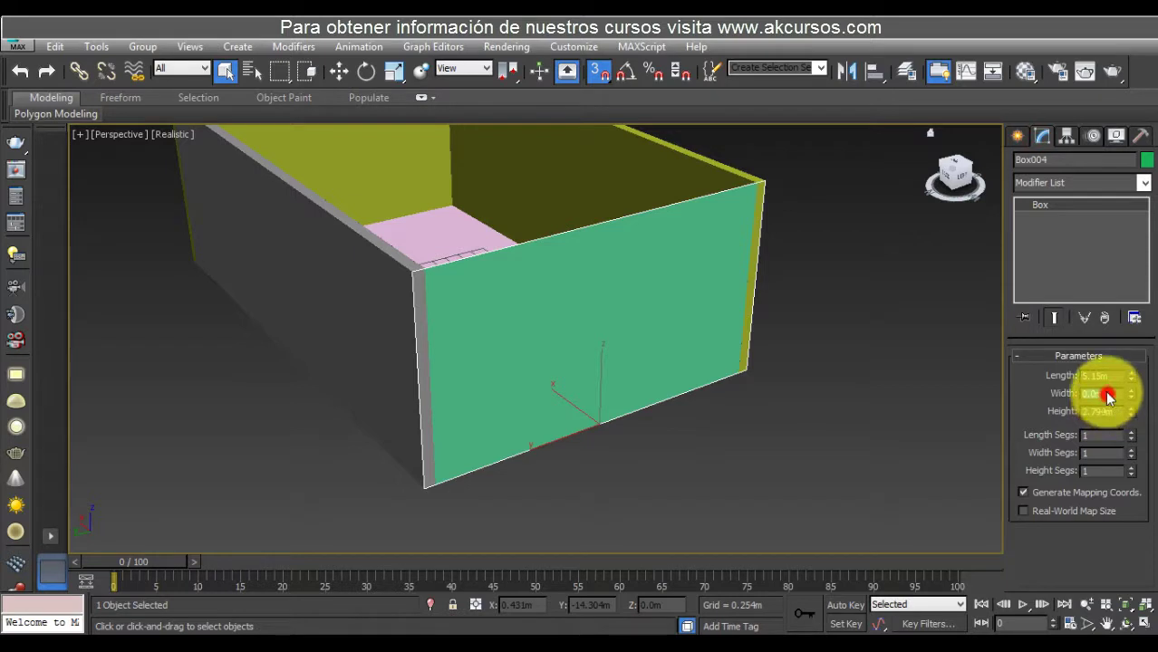
alt+middle_drag(784, 285, 770, 414)
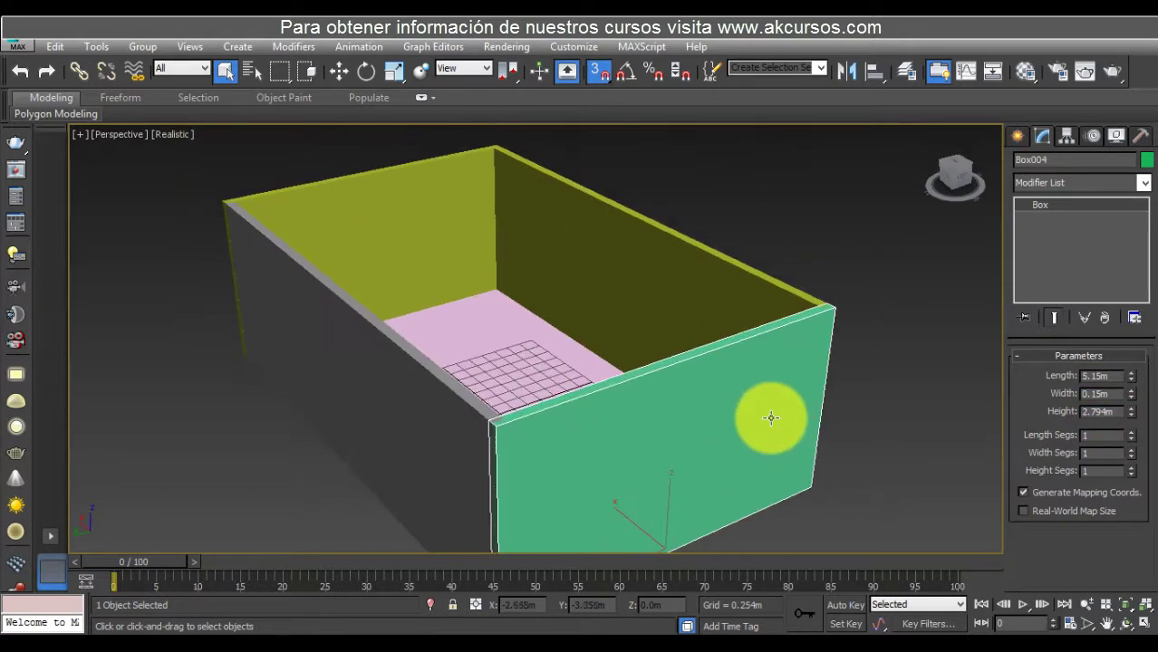
scroll(712, 336, down, 3)
alt+middle_drag(712, 336, 404, 257)
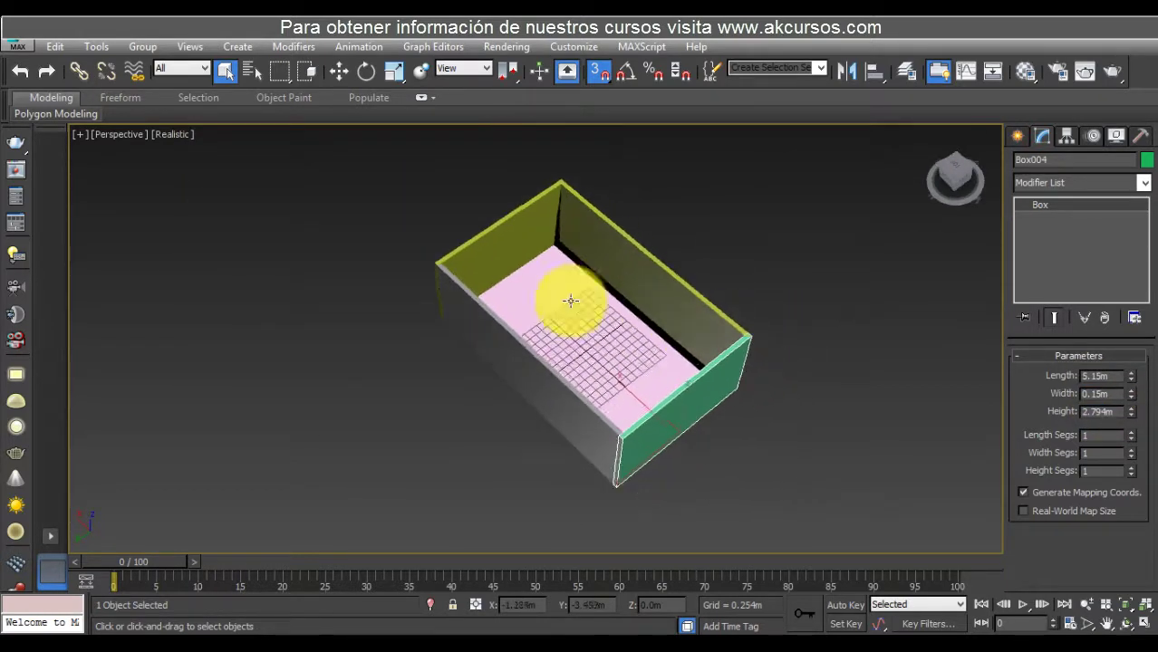
Snap-draw a 5.15m by 8.15m ceiling Box over the walls, 0.508m thick, then deselect it.
click(1018, 136)
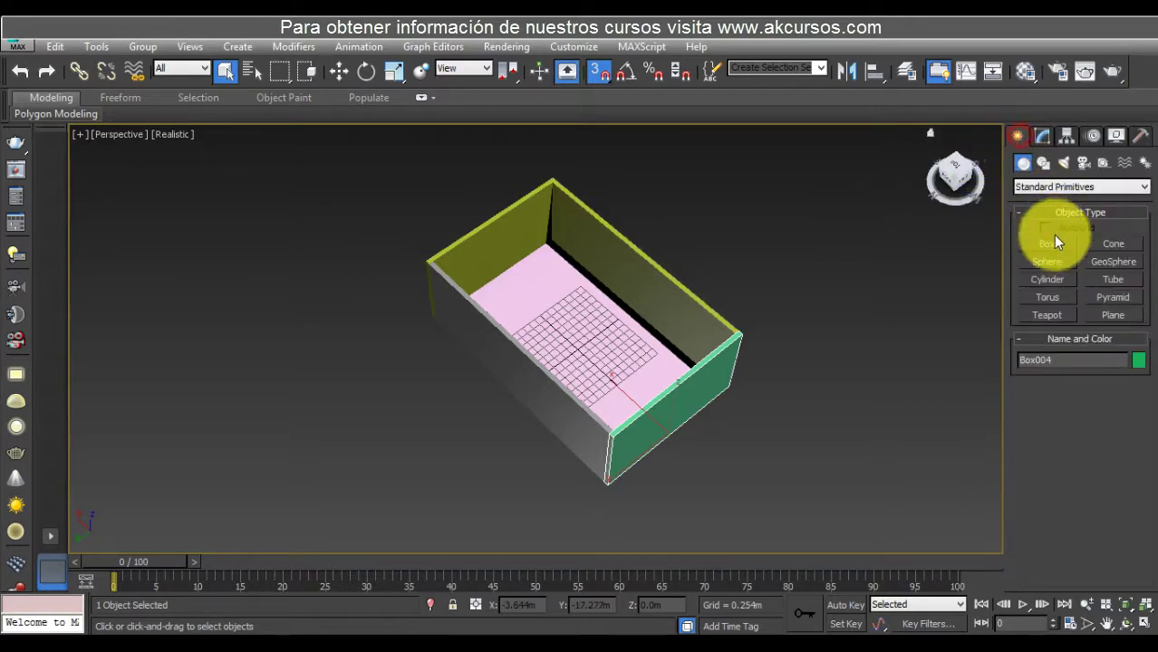
click(1049, 243)
drag(413, 251, 747, 334)
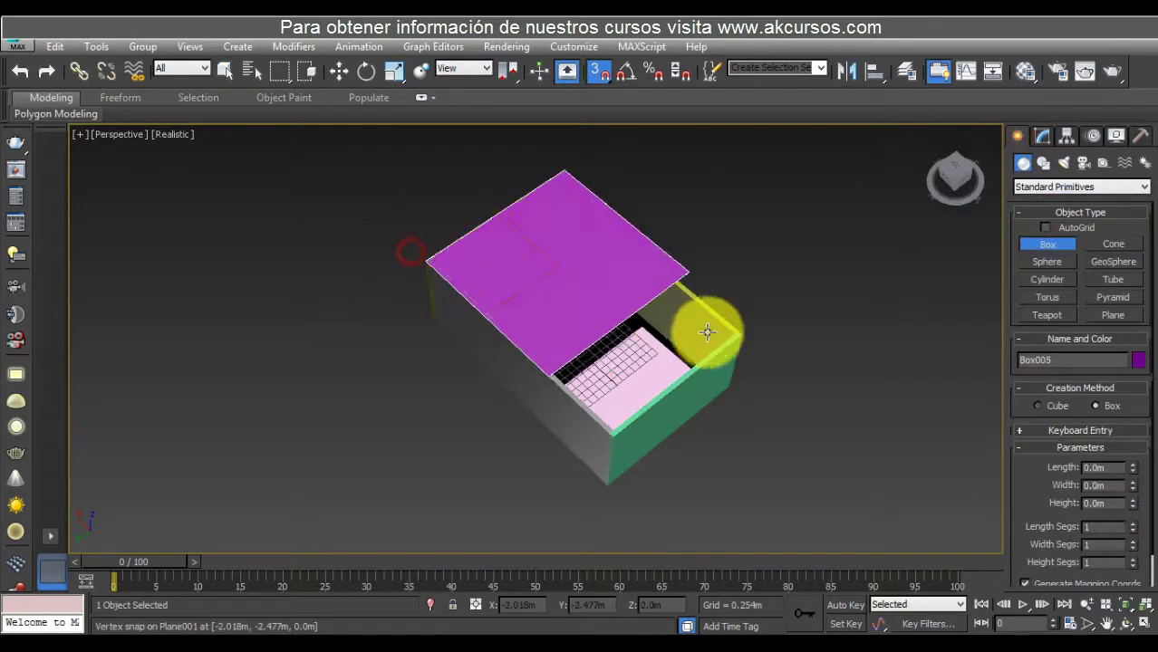
mouse_move(741, 310)
alt+middle_down()
mouse_move(720, 290)
mouse_move(558, 298)
mouse_move(604, 321)
mouse_move(752, 316)
alt+middle_up()
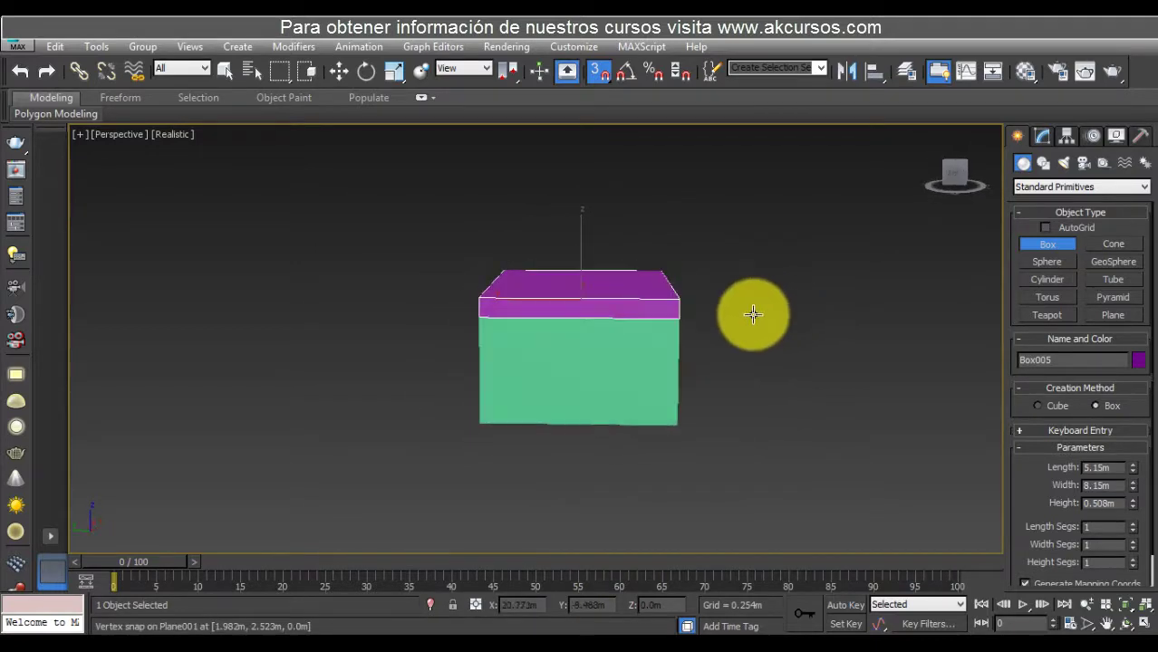
click(330, 79)
mouse_move(548, 256)
alt+middle_down()
mouse_move(579, 292)
mouse_move(559, 334)
alt+middle_up()
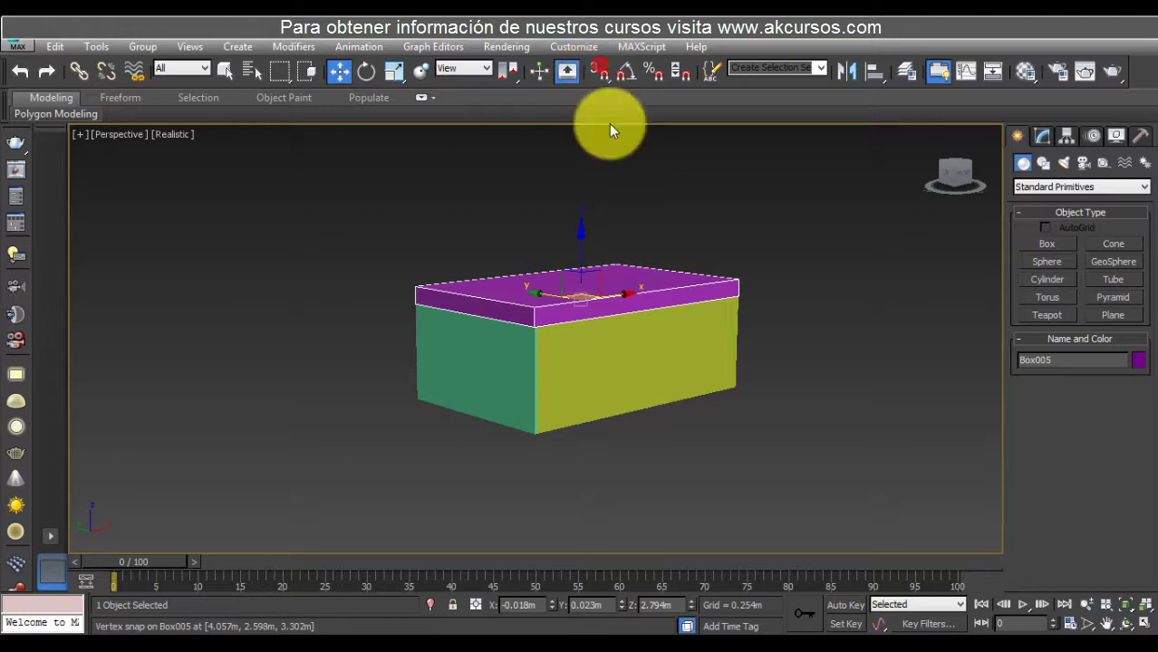
click(624, 201)
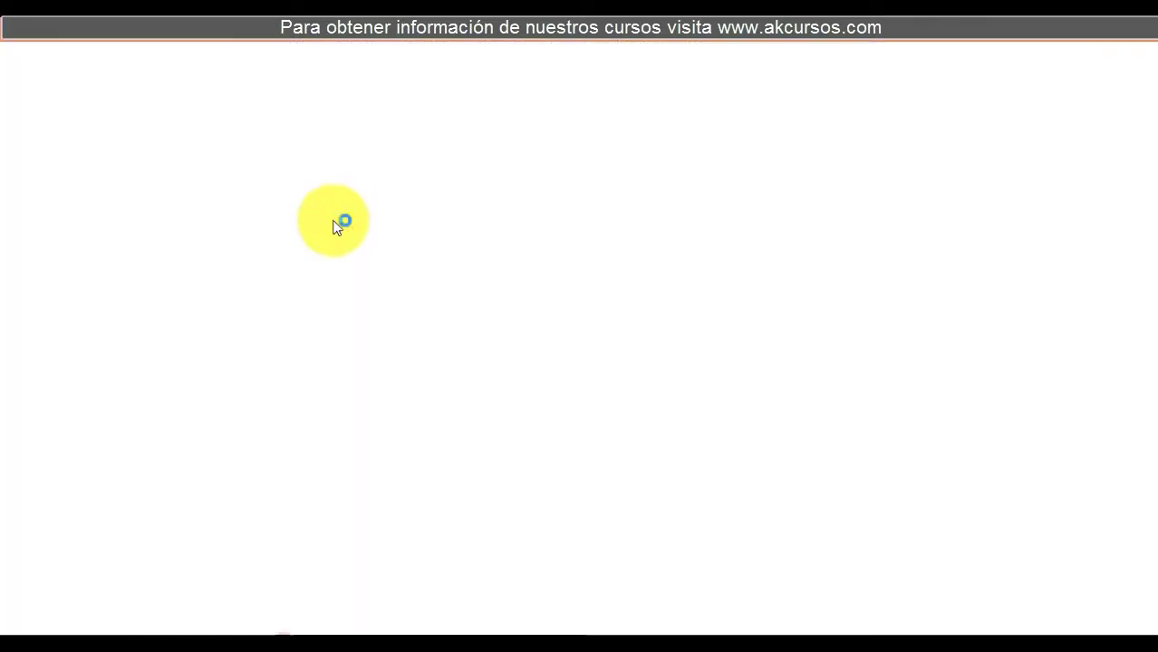
Search Google for 'SECTION RENDER' and switch to image results.
text(SE)
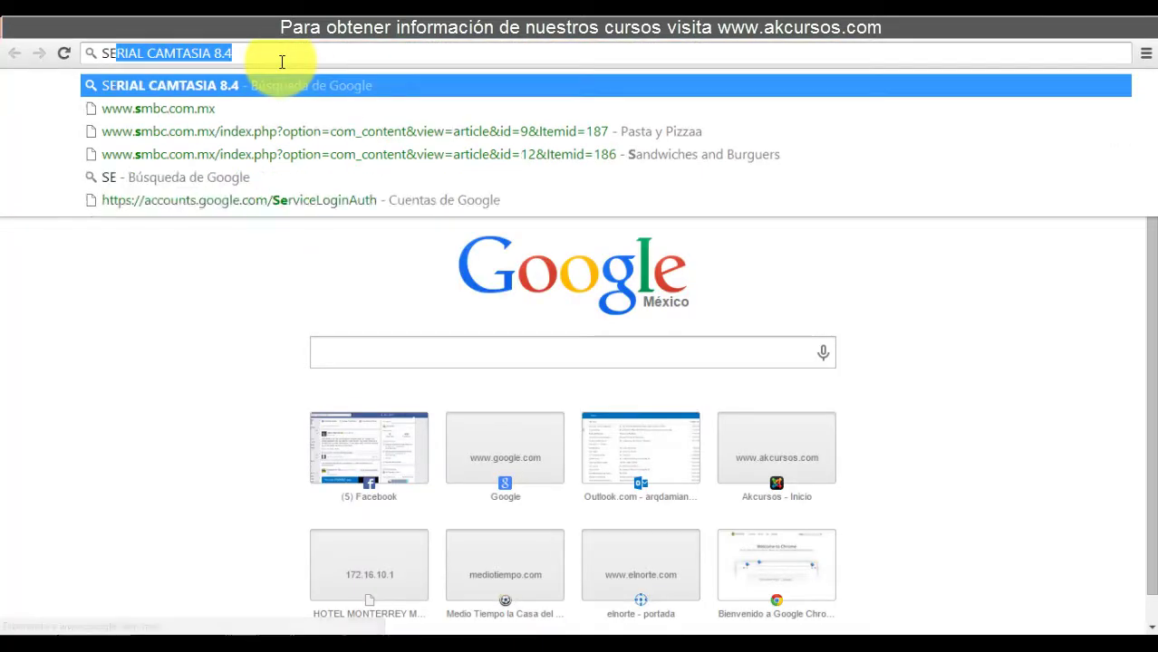
text(CTION RENDER))
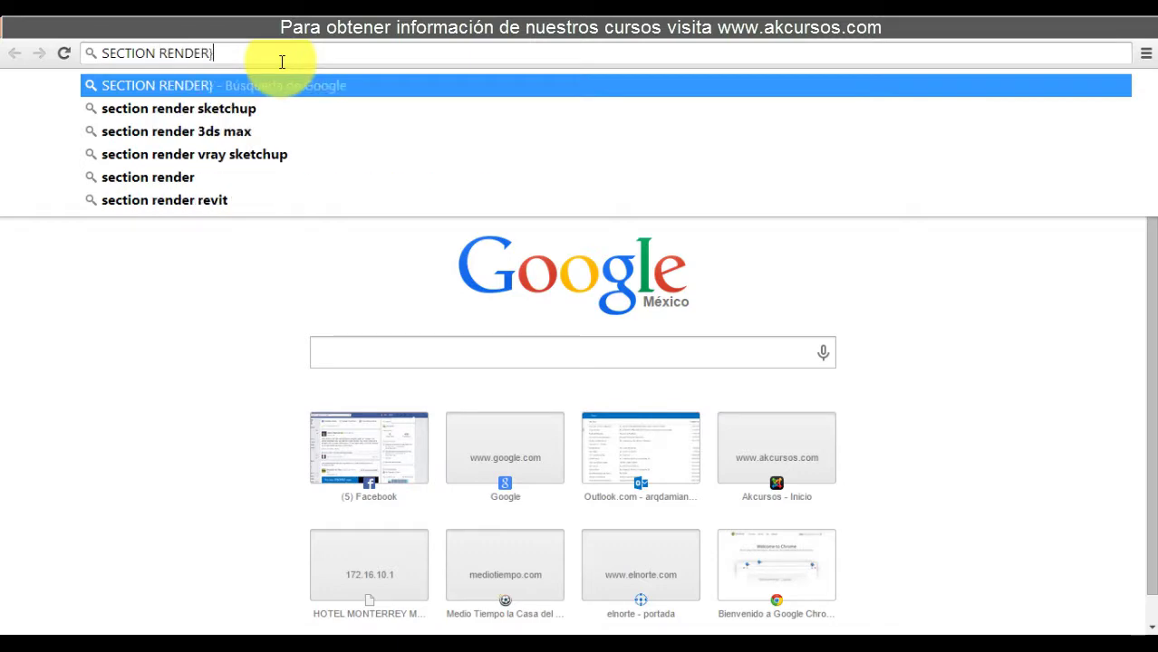
key(BackSpace)
key(Return)
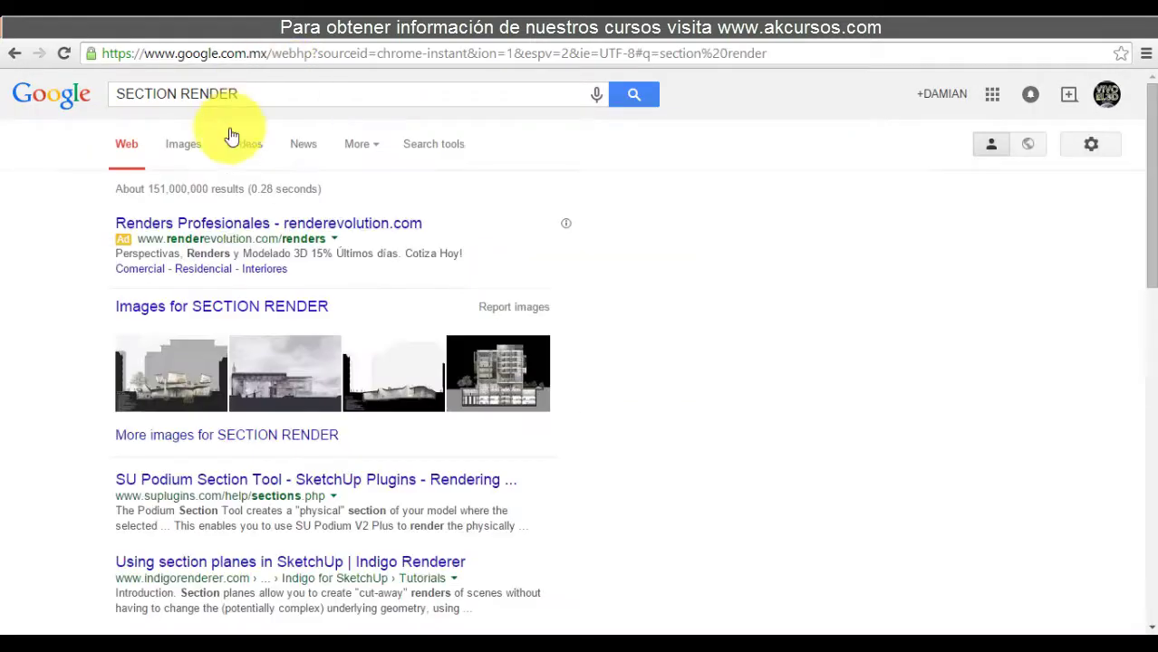
click(190, 154)
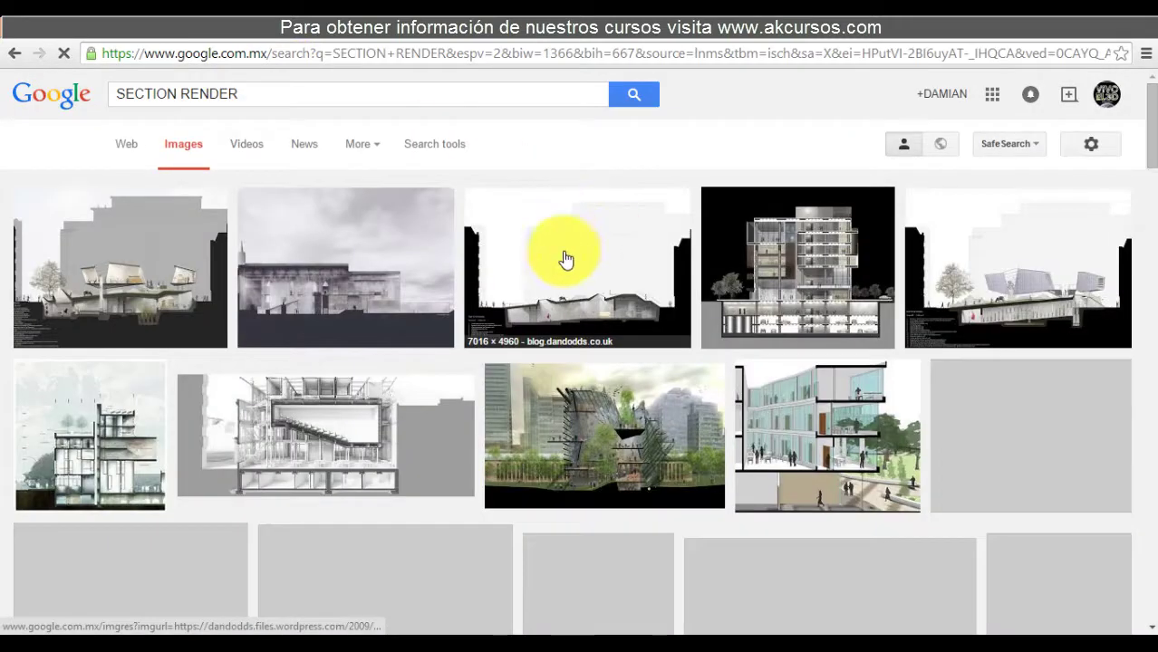
Browse the results and preview a multi-storey building section and a house section.
scroll(825, 399, down, 2)
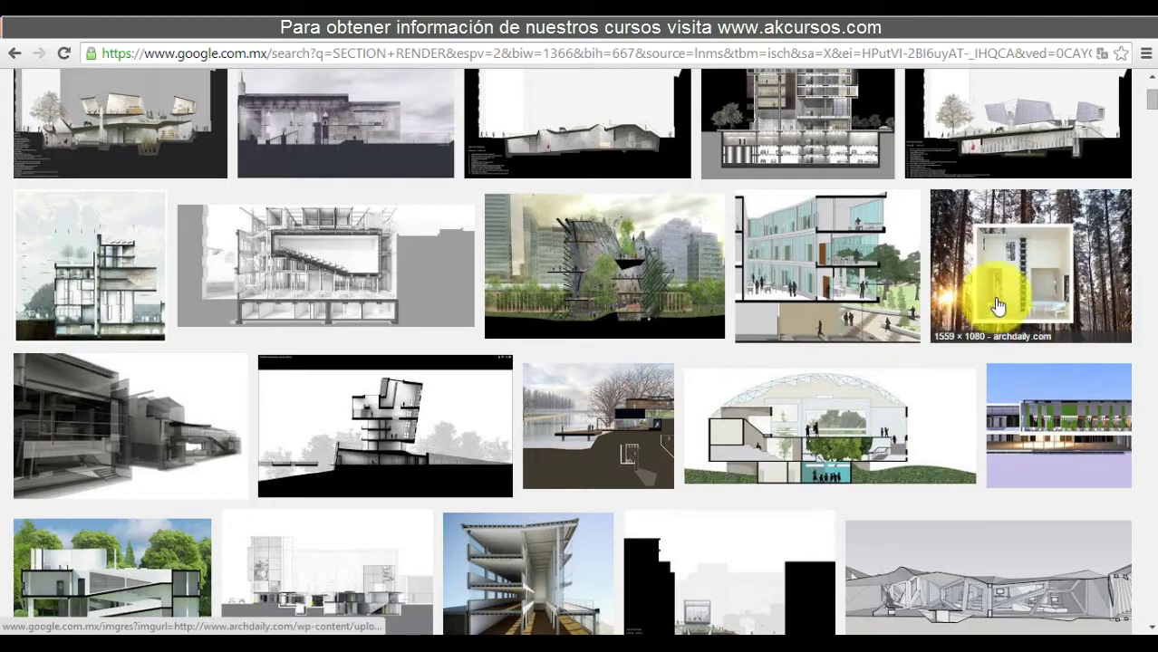
scroll(1002, 293, down, 2)
click(574, 415)
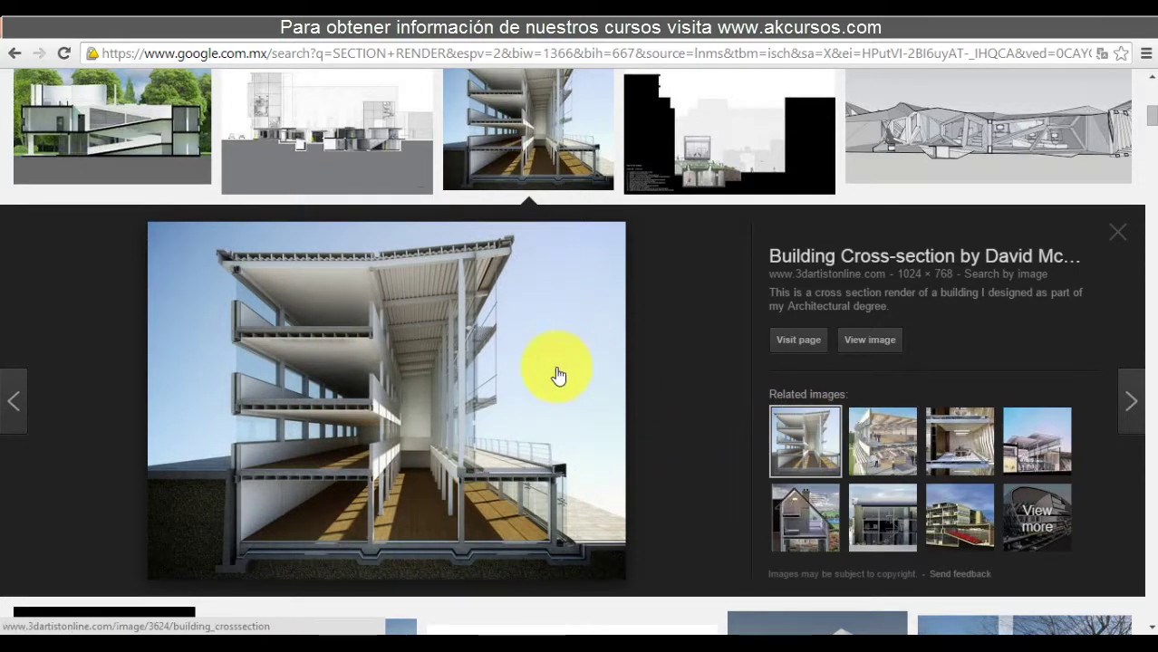
scroll(218, 163, down, 4)
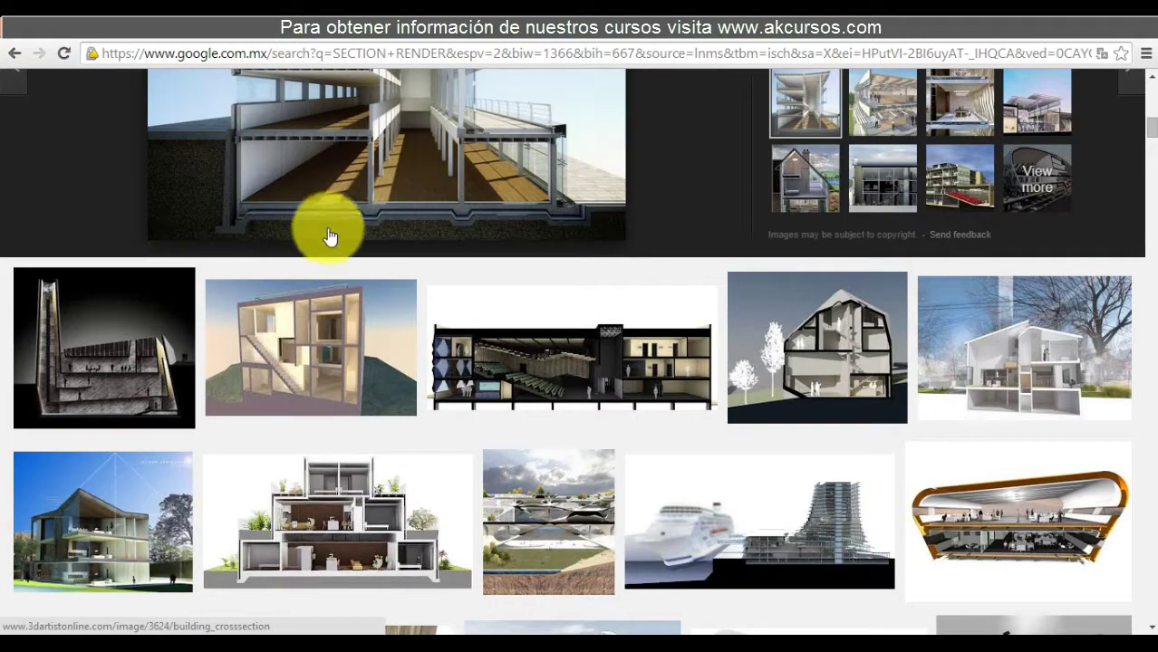
scroll(331, 453, down, 1)
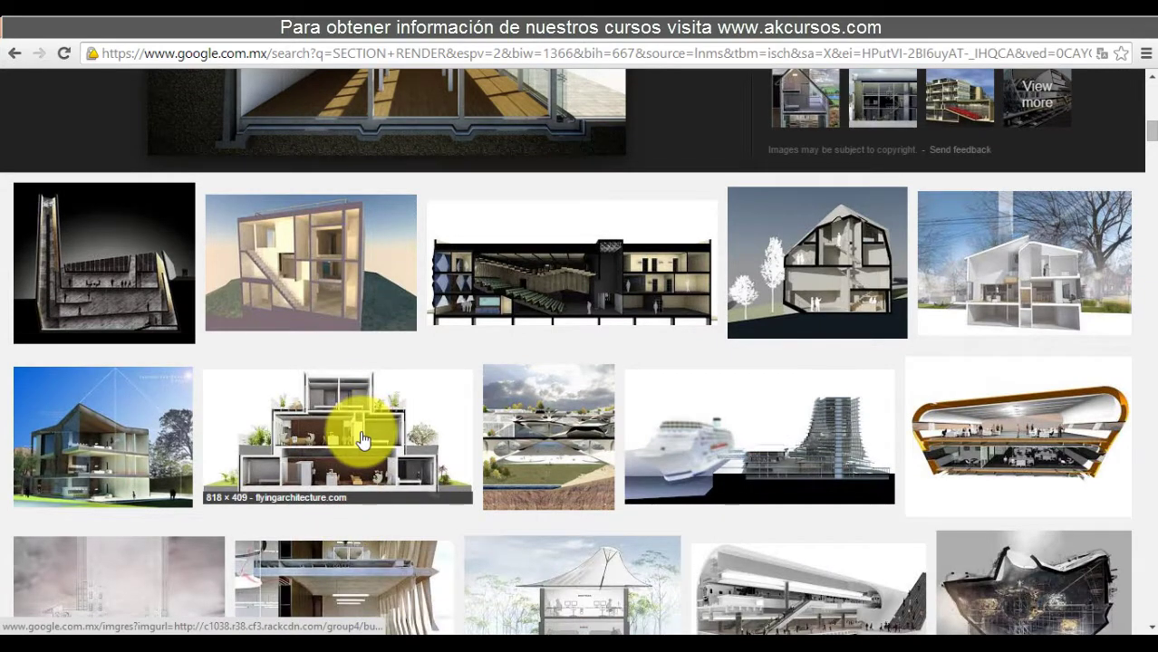
click(361, 438)
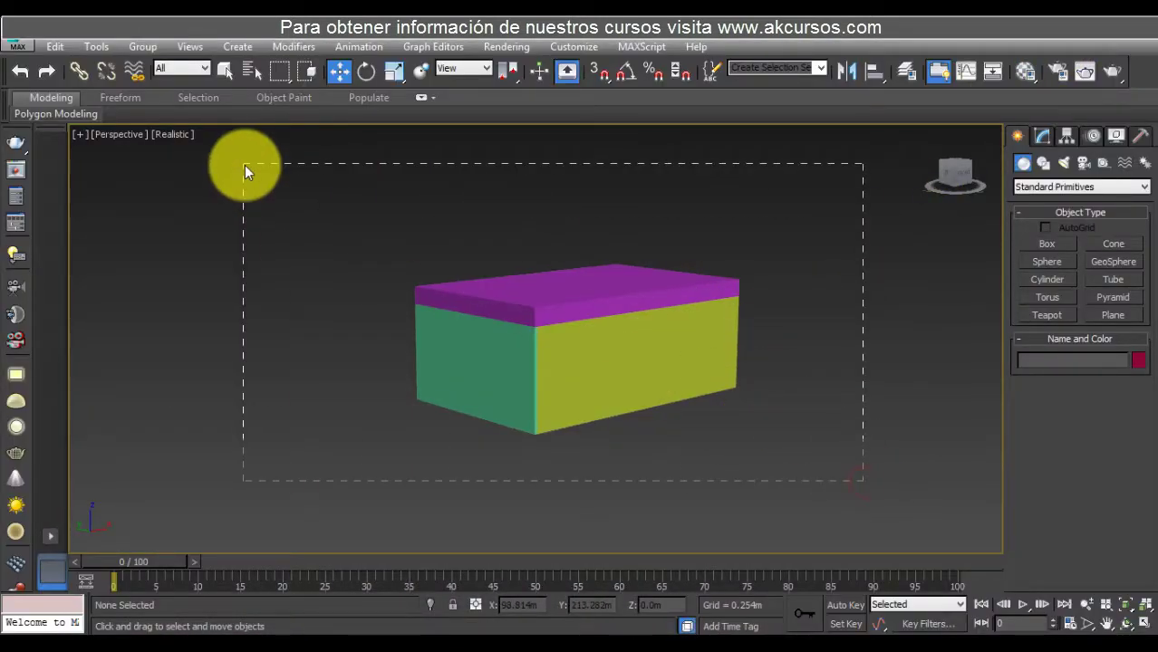
Select all six room pieces, undoing an accidental deselection.
drag(245, 165, 245, 166)
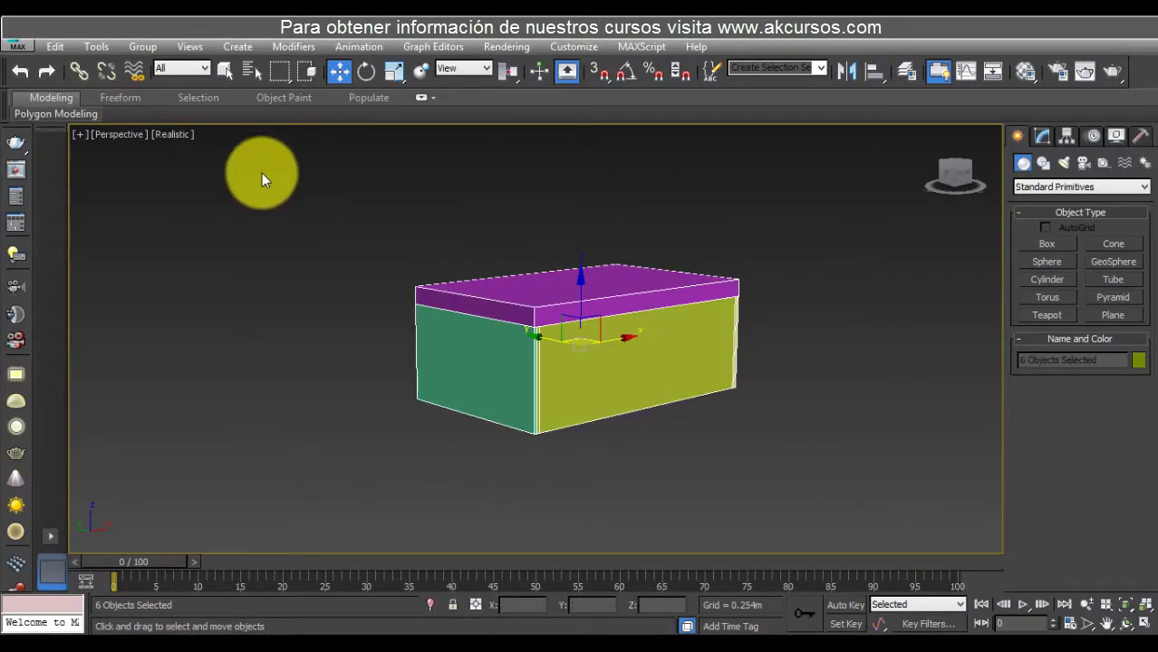
click(846, 478)
key(ctrl+z)
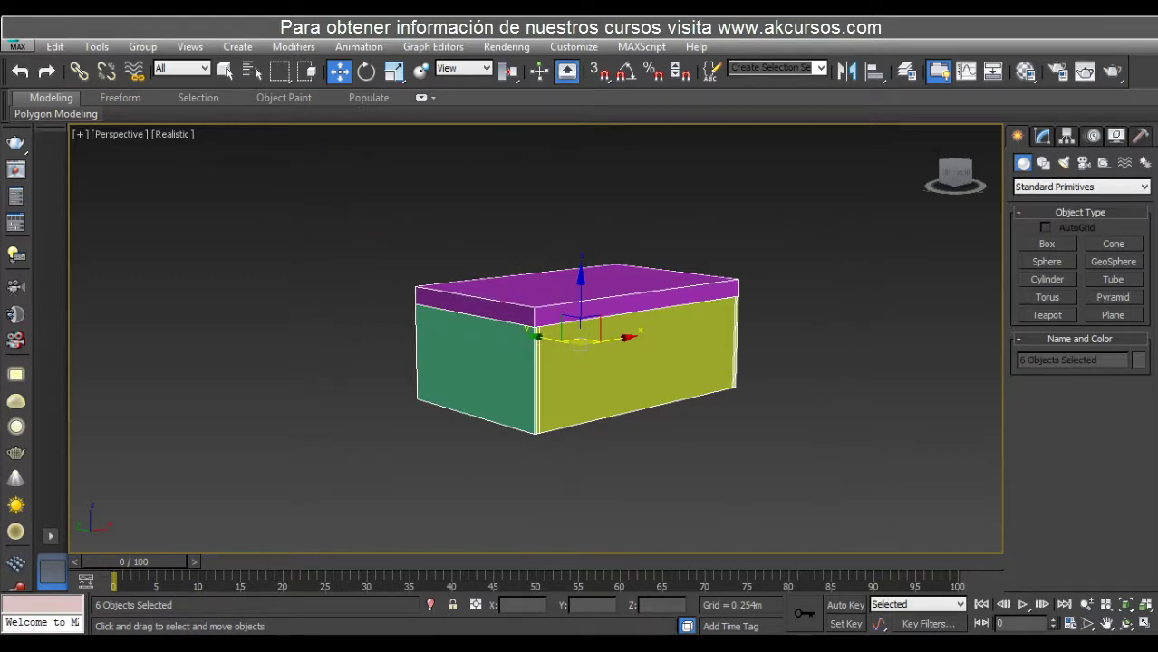
Apply a Slice modifier to the room pieces with Slice Type set to Remove Top.
click(1044, 135)
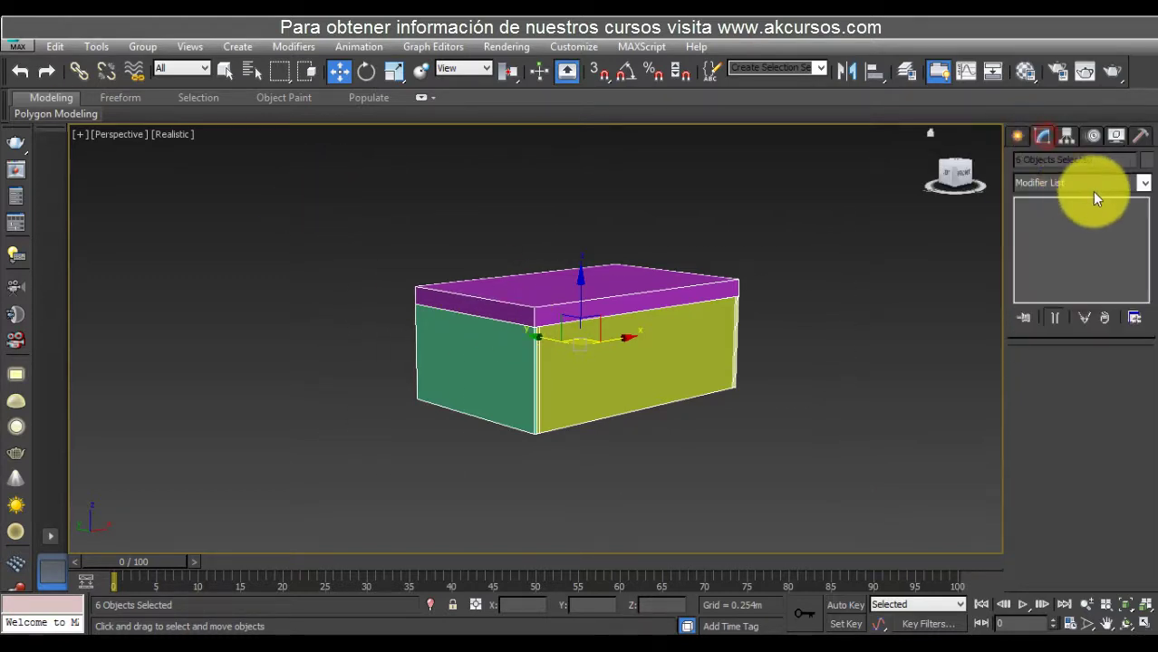
click(1102, 198)
mouse_move(1140, 228)
mouse_down()
mouse_move(1143, 519)
mouse_move(1137, 473)
mouse_up()
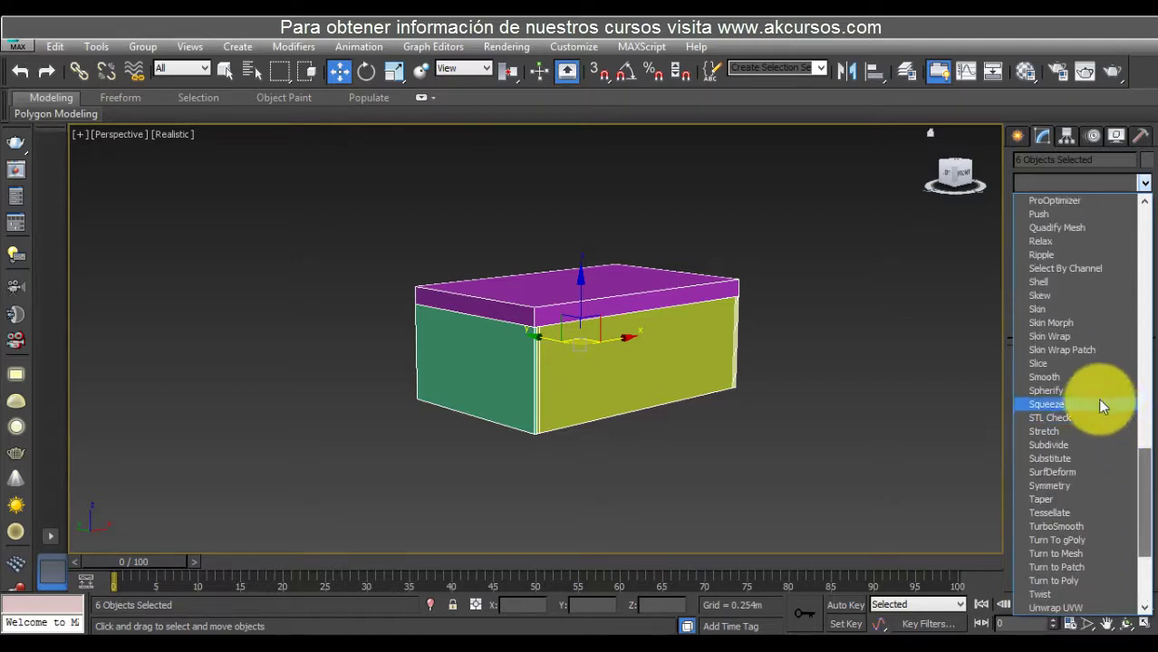
click(1065, 363)
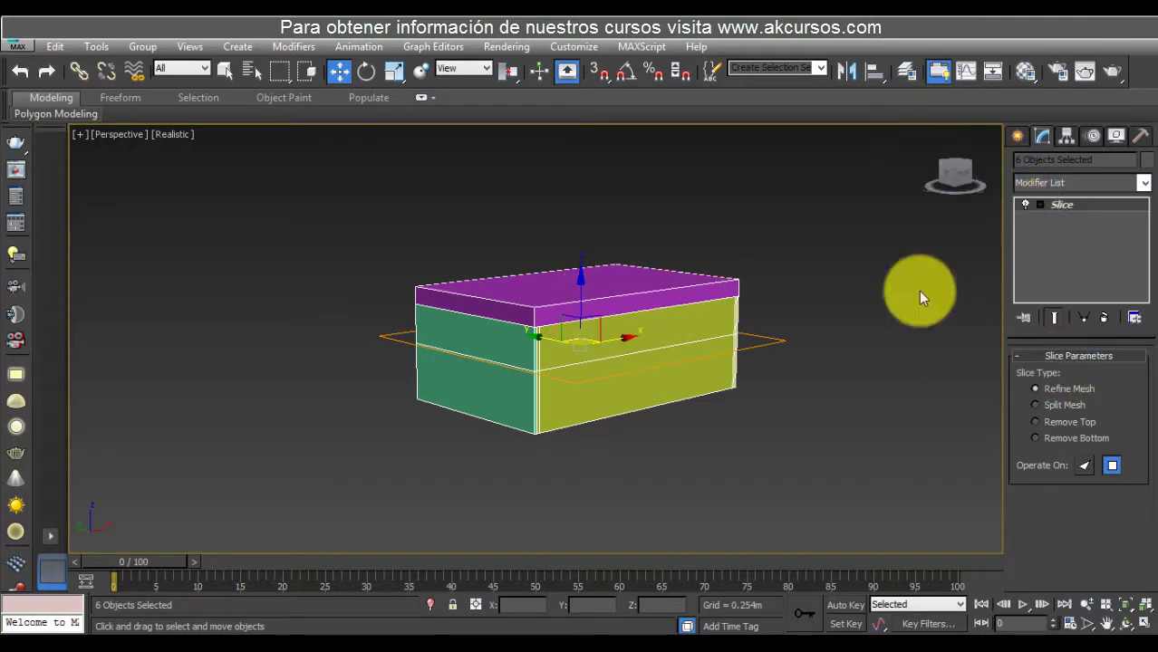
click(1051, 423)
Orbit around the opened box and expand the Slice entry in the modifier stack.
alt+middle_drag(525, 186, 538, 248)
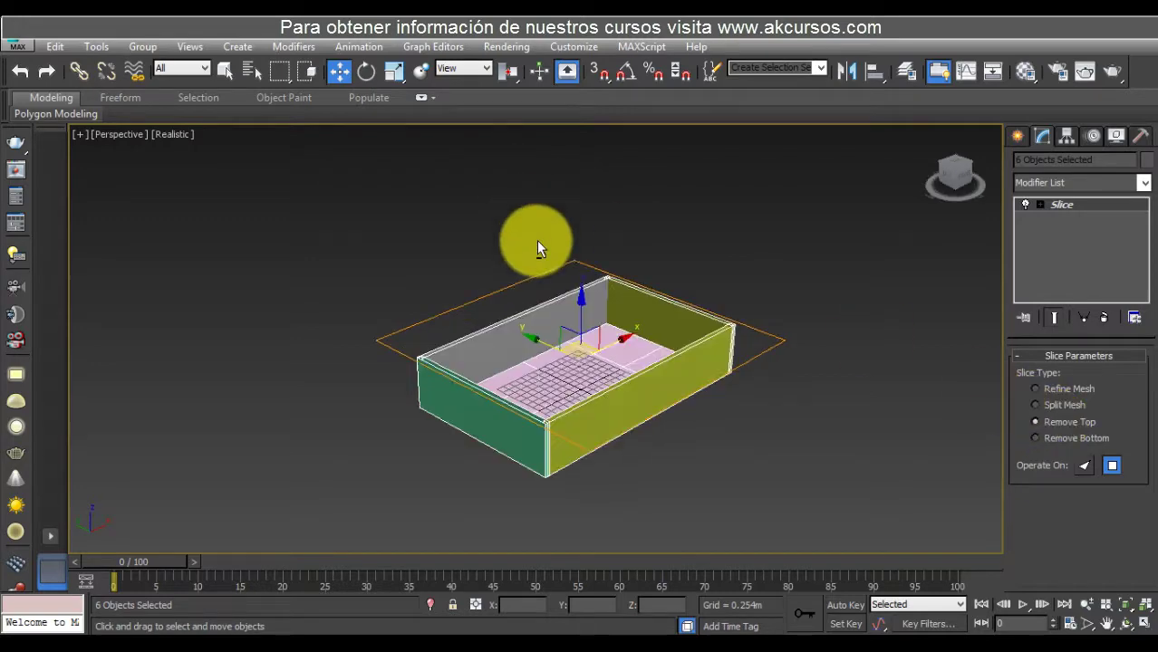
alt+middle_drag(564, 307, 559, 266)
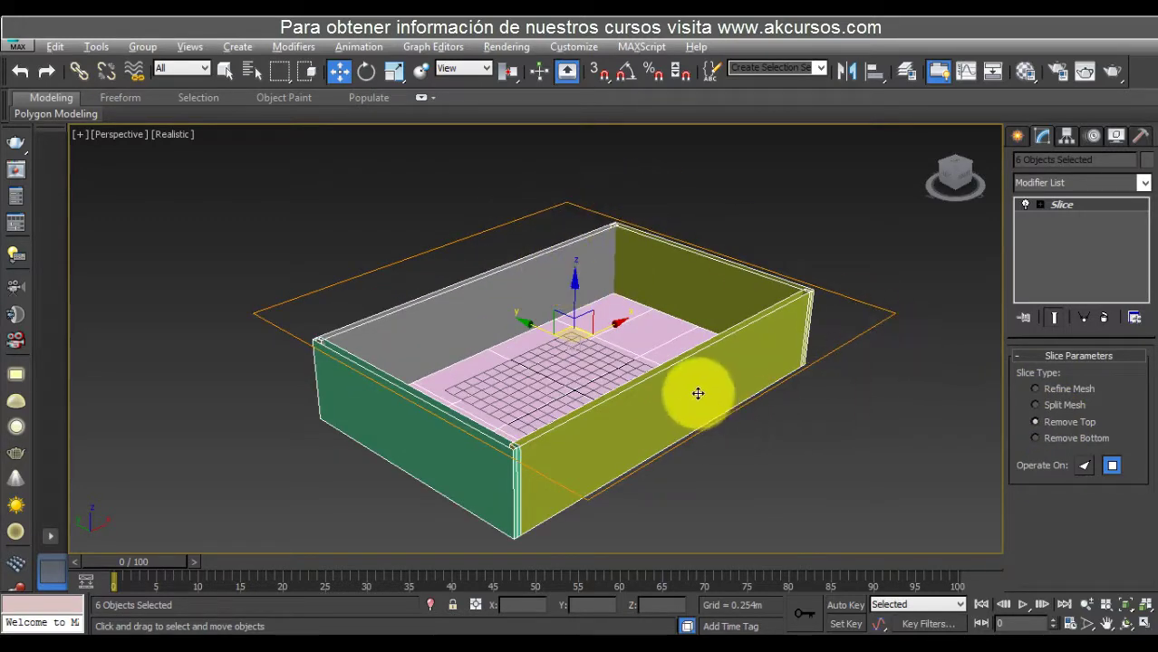
mouse_move(697, 393)
alt+middle_down()
mouse_move(543, 345)
mouse_move(646, 359)
mouse_move(471, 360)
mouse_move(560, 376)
mouse_move(486, 367)
mouse_move(530, 362)
alt+middle_up()
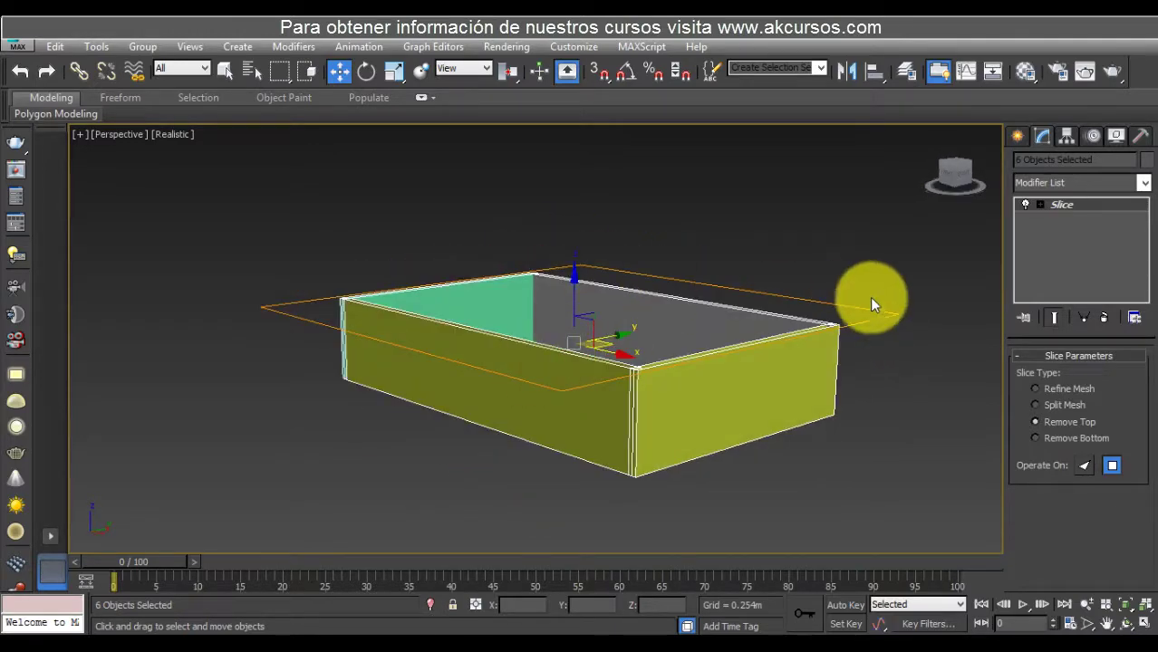
alt+middle_drag(871, 302, 863, 344)
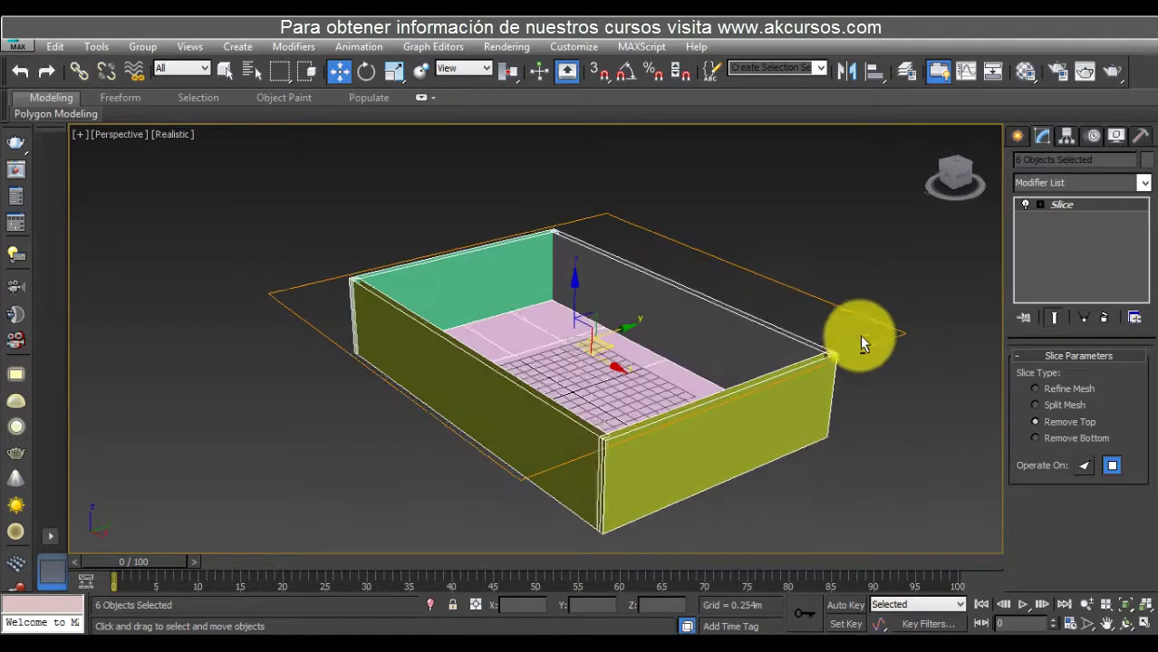
click(1039, 204)
Select the Slice Plane sub-object and move it up and down to expose the room's interior.
click(1069, 217)
mouse_move(788, 297)
alt+middle_down()
mouse_move(710, 312)
mouse_move(579, 264)
alt+middle_up()
mouse_move(578, 262)
mouse_down()
mouse_move(573, 208)
mouse_move(616, 393)
mouse_move(566, 197)
mouse_up()
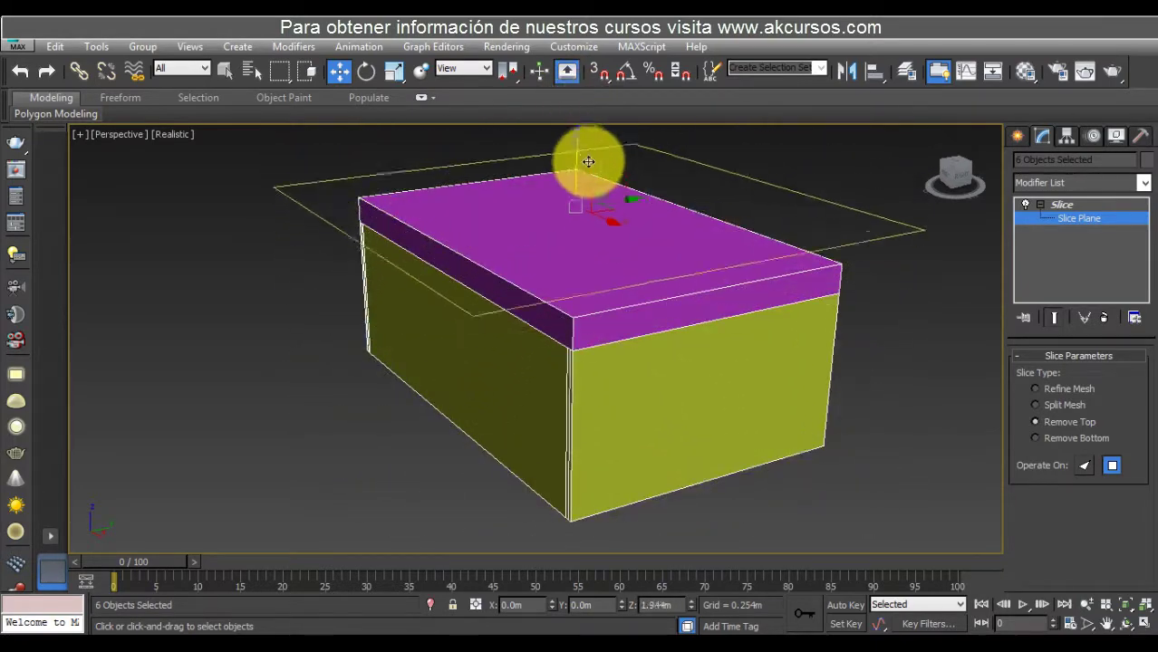
mouse_move(590, 218)
alt+middle_down()
mouse_move(630, 231)
mouse_move(549, 234)
mouse_move(560, 168)
mouse_move(581, 194)
alt+middle_up()
drag(570, 163, 584, 218)
mouse_move(585, 217)
alt+middle_down()
mouse_move(621, 339)
mouse_move(601, 227)
alt+middle_up()
scroll(595, 244, up, 3)
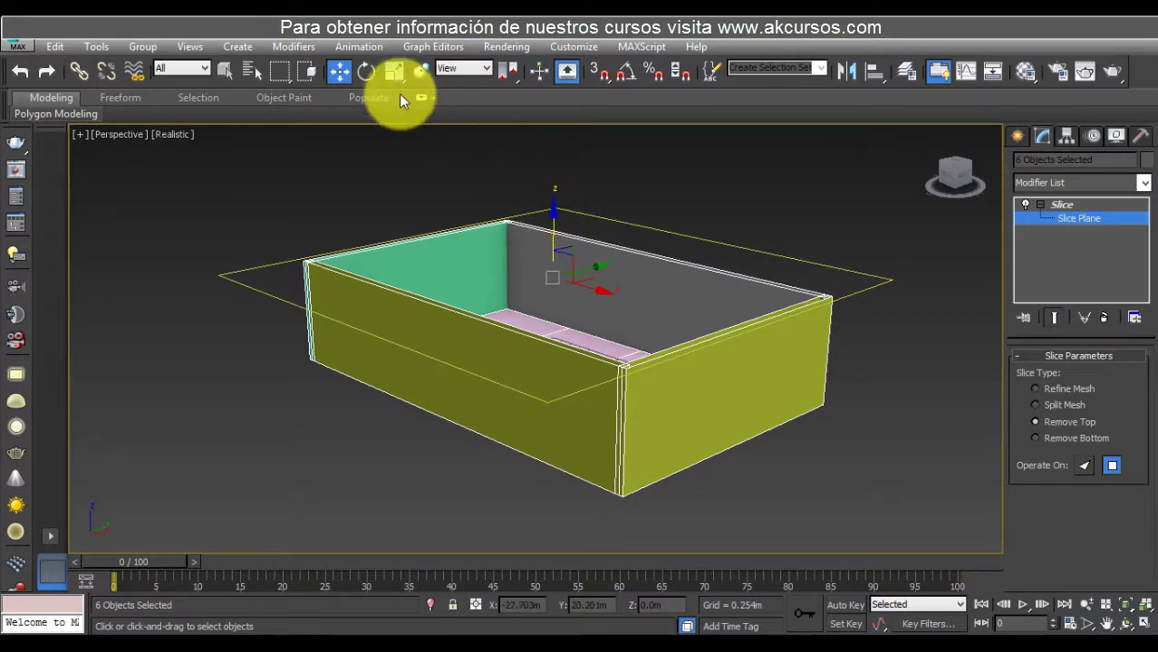
With Angle Snap on, rotate the slice plane upright about the X axis.
click(368, 72)
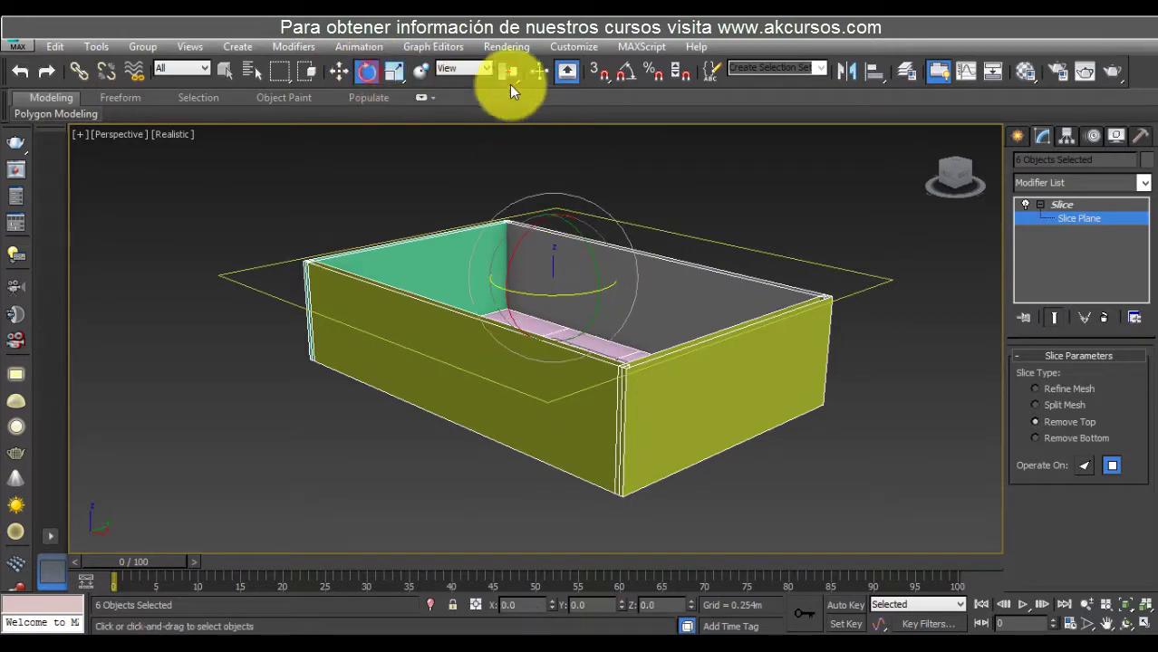
click(634, 75)
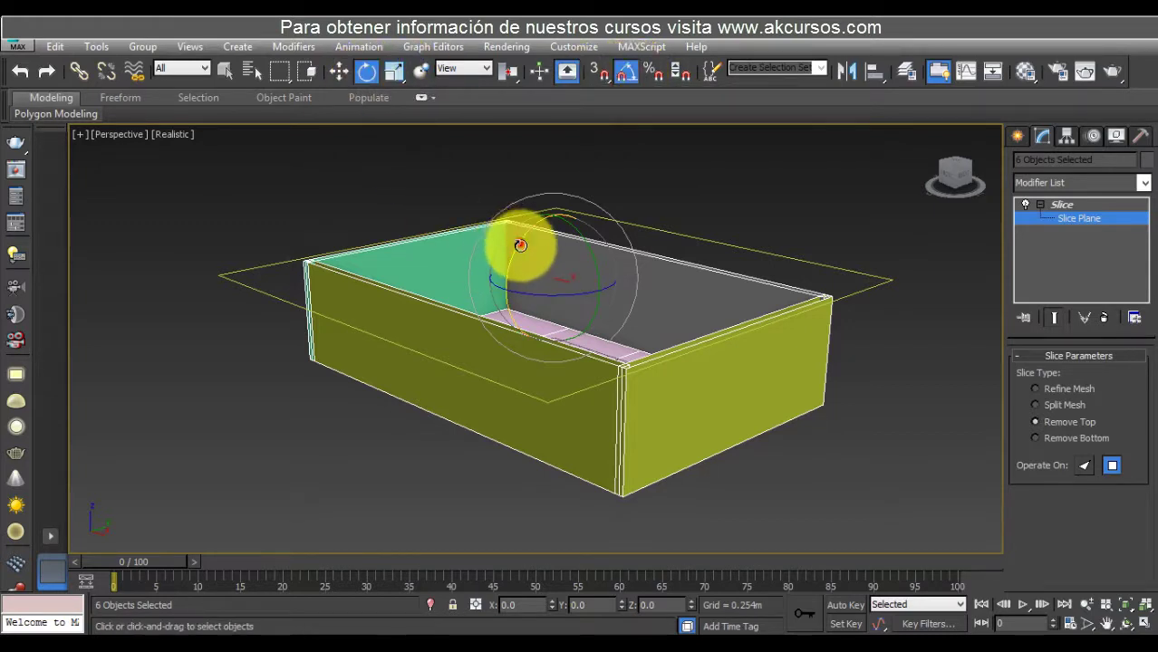
mouse_move(521, 244)
mouse_down()
mouse_move(530, 336)
mouse_move(544, 343)
mouse_up()
scroll(537, 337, up, 2)
scroll(518, 259, down, 3)
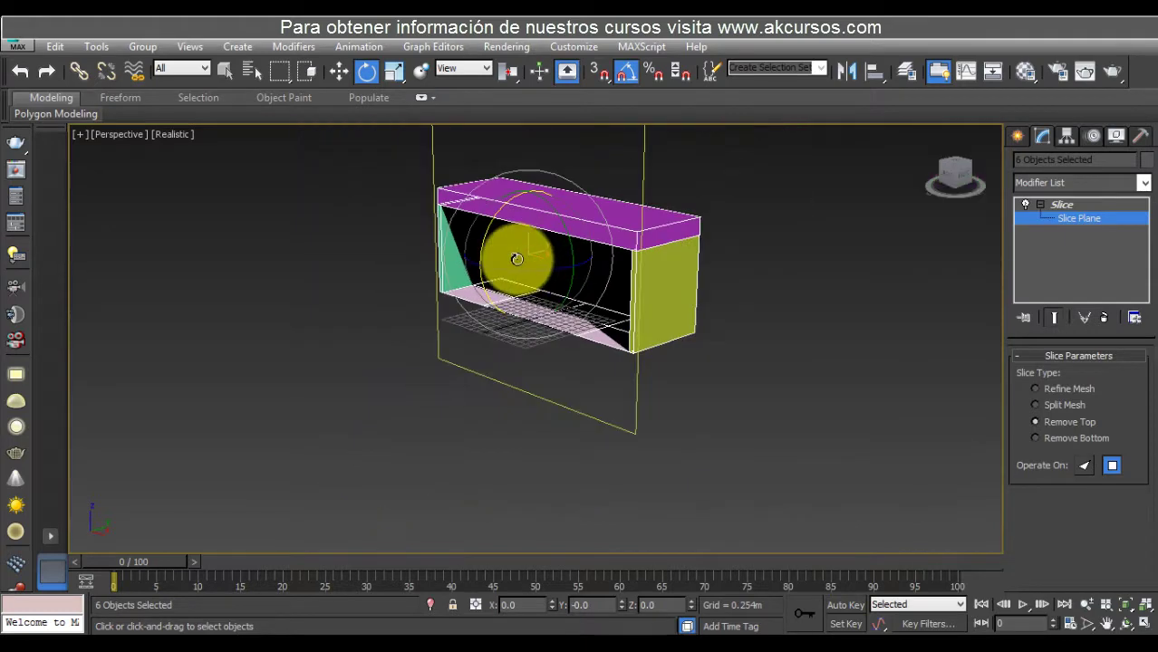
mouse_move(518, 259)
alt+middle_down()
mouse_move(595, 237)
mouse_move(546, 251)
mouse_move(421, 248)
mouse_move(312, 229)
mouse_move(564, 241)
mouse_move(524, 274)
mouse_move(620, 292)
mouse_move(574, 297)
alt+middle_up()
scroll(641, 290, up, 2)
click(269, 635)
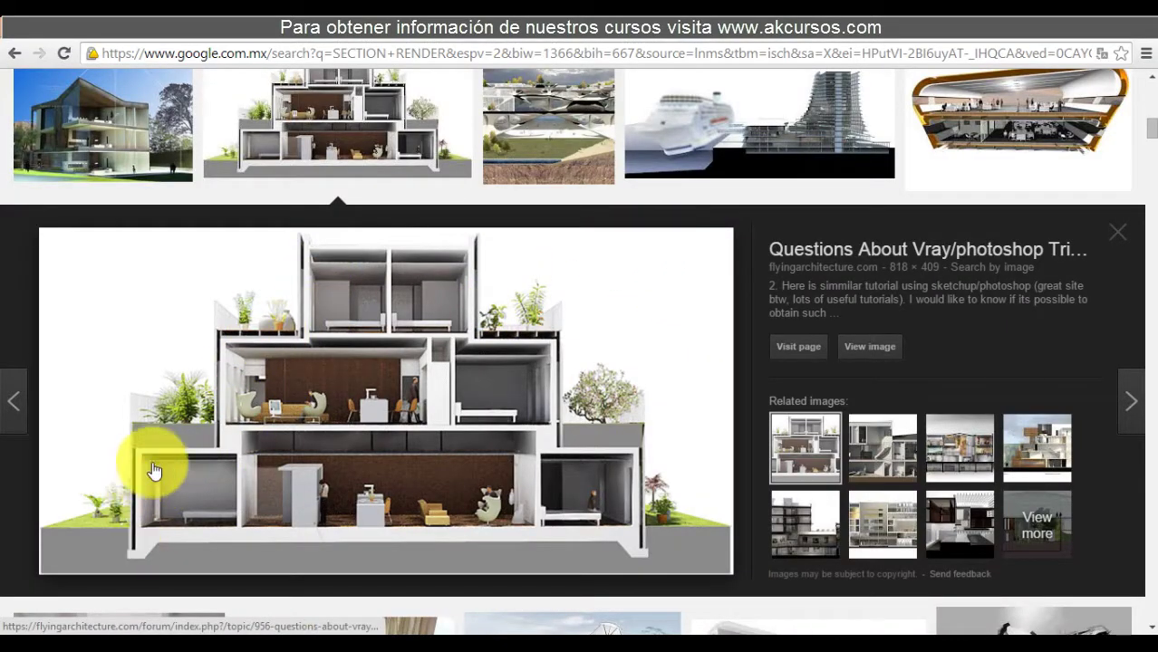
mouse_move(760, 126)
scroll(722, 133, down, 3)
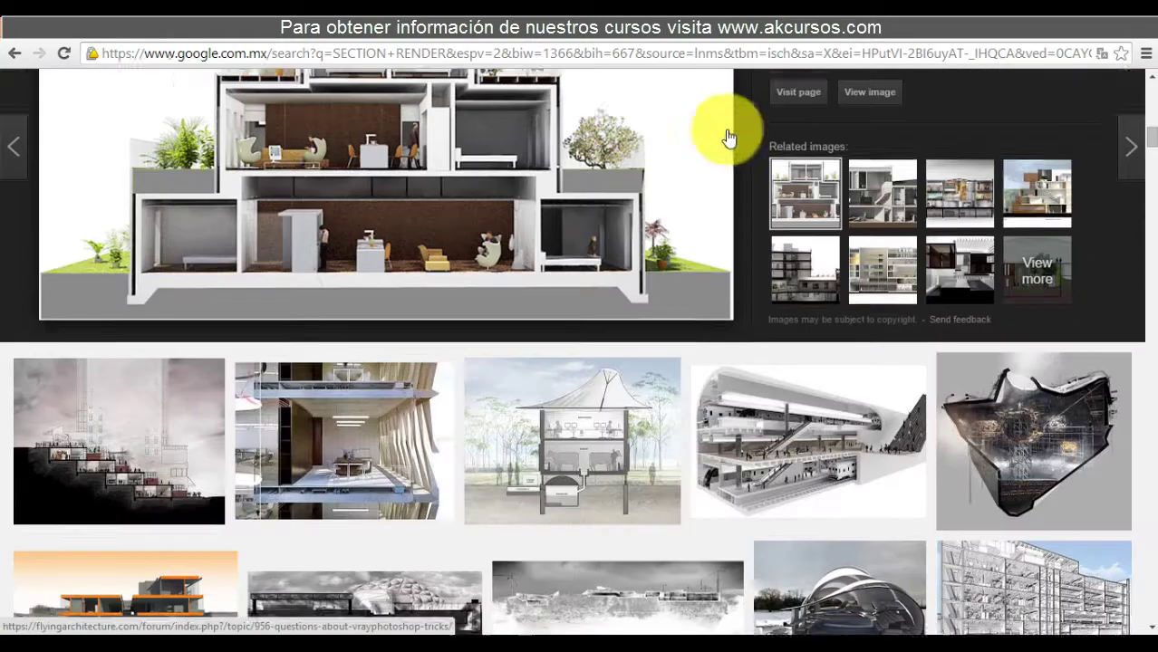
scroll(672, 207, down, 2)
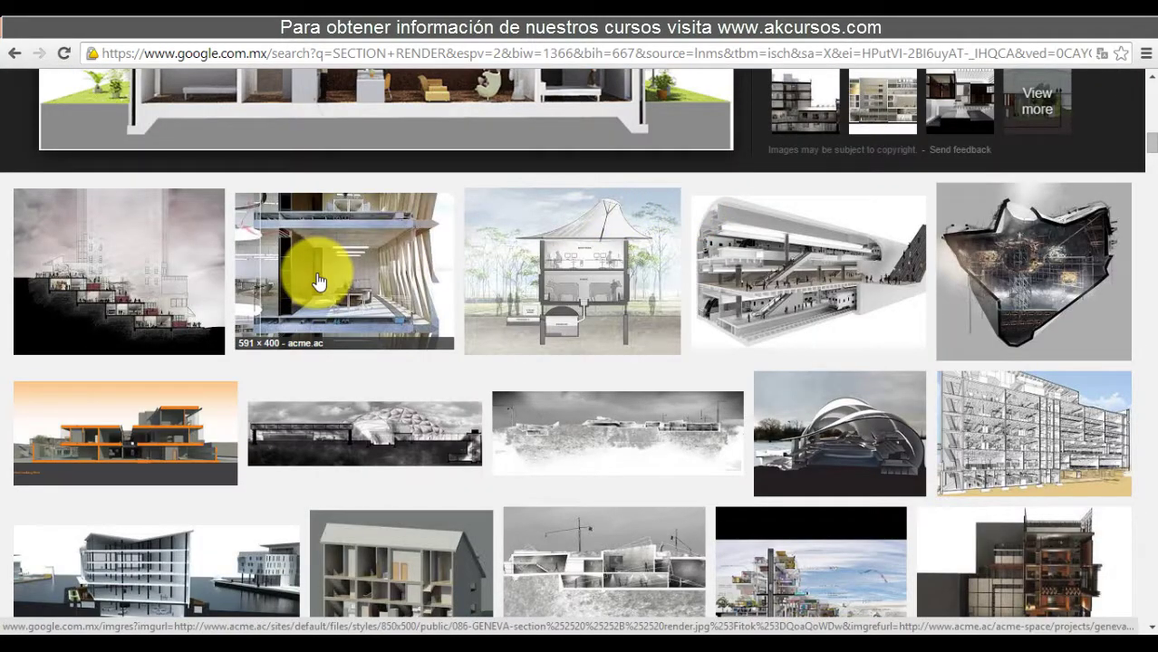
click(398, 632)
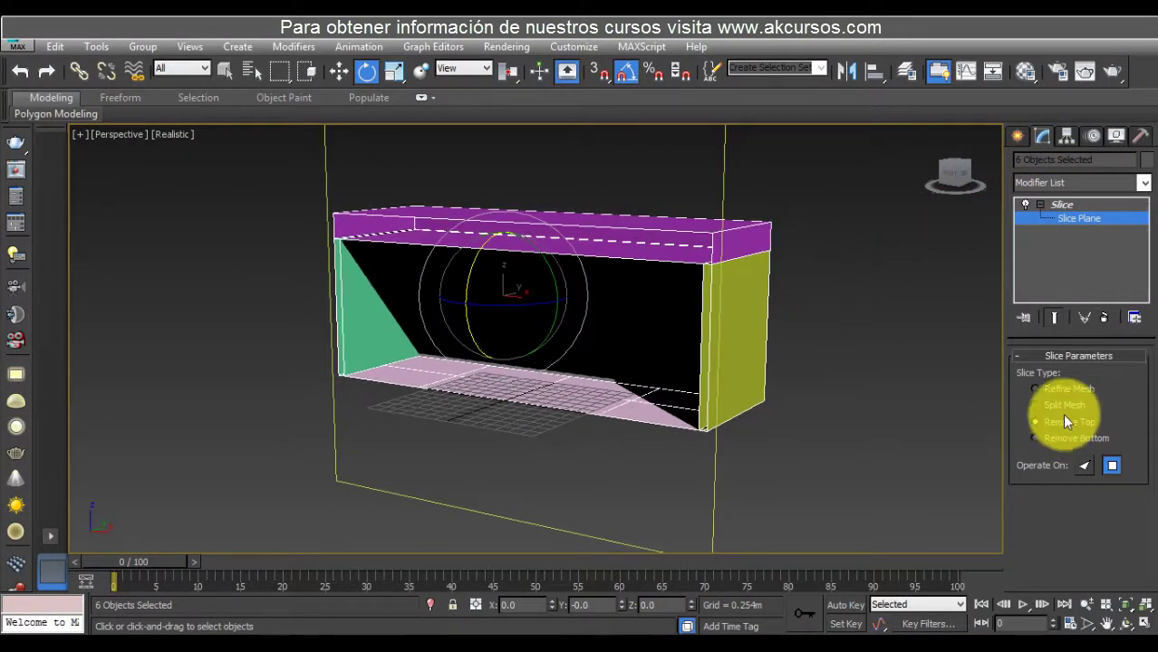
Leave slice plane editing and toggle the Slice modifier off and on, ending with it off.
click(342, 72)
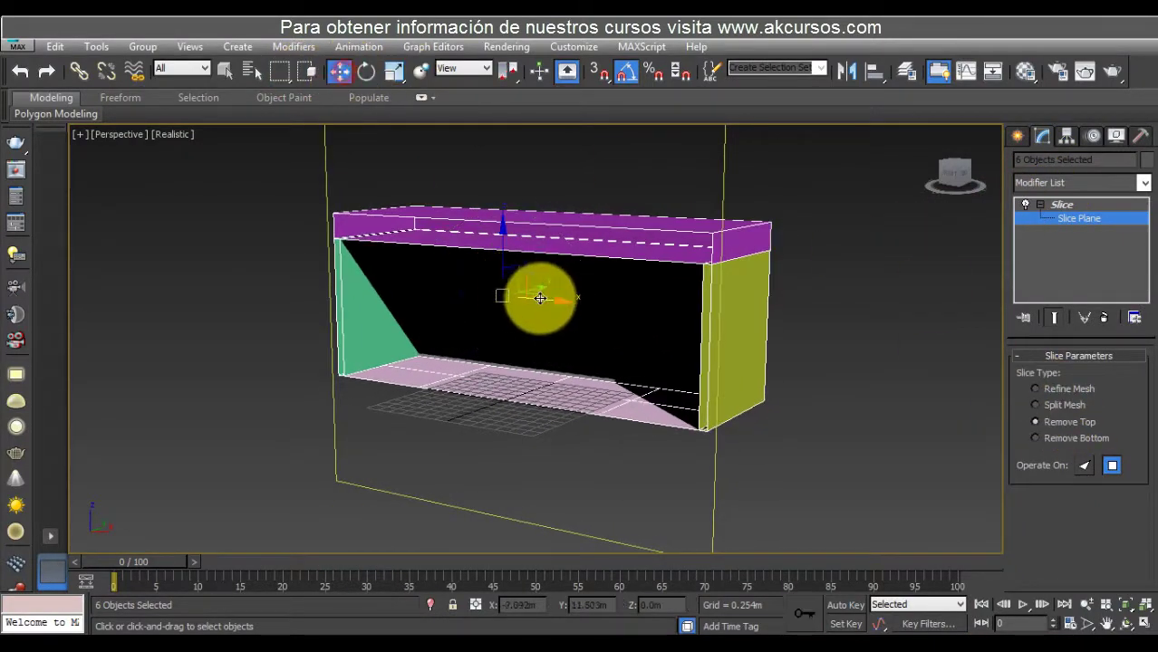
alt+middle_drag(569, 289, 793, 285)
click(1060, 207)
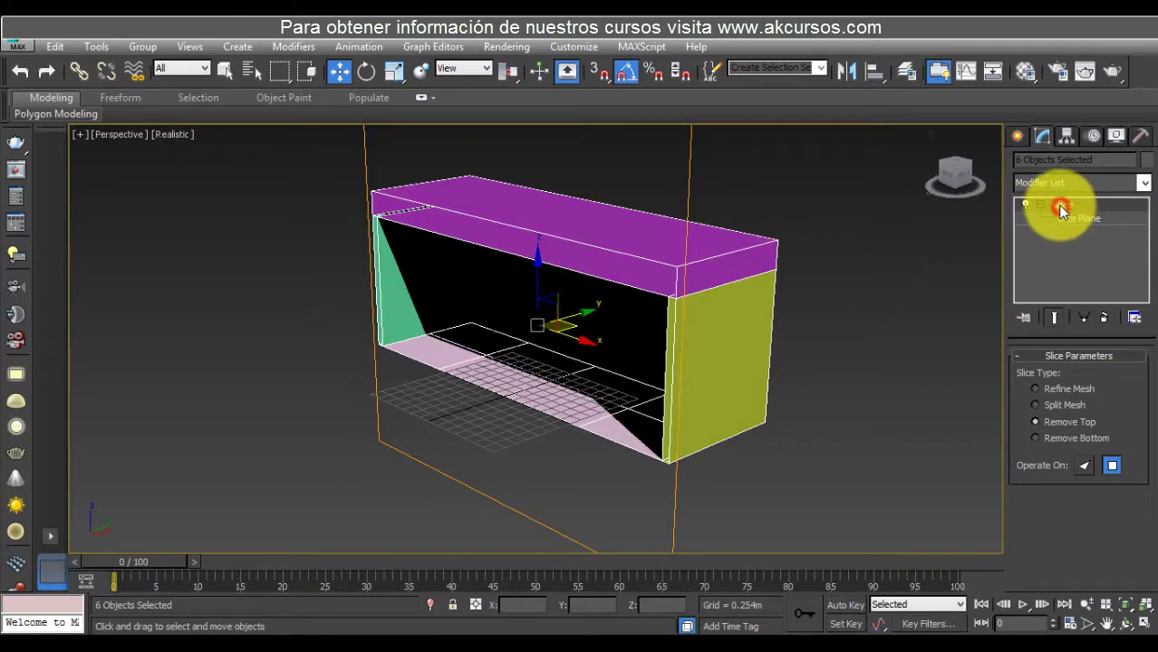
click(1025, 204)
click(1025, 205)
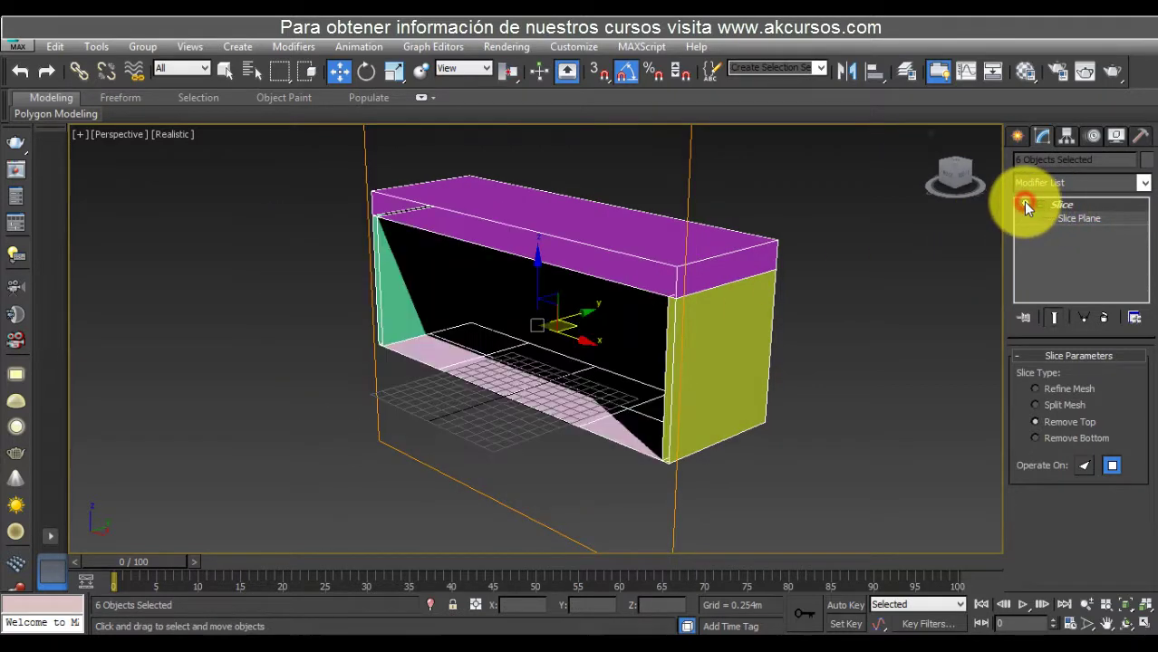
click(1025, 205)
click(1025, 205)
click(1025, 205)
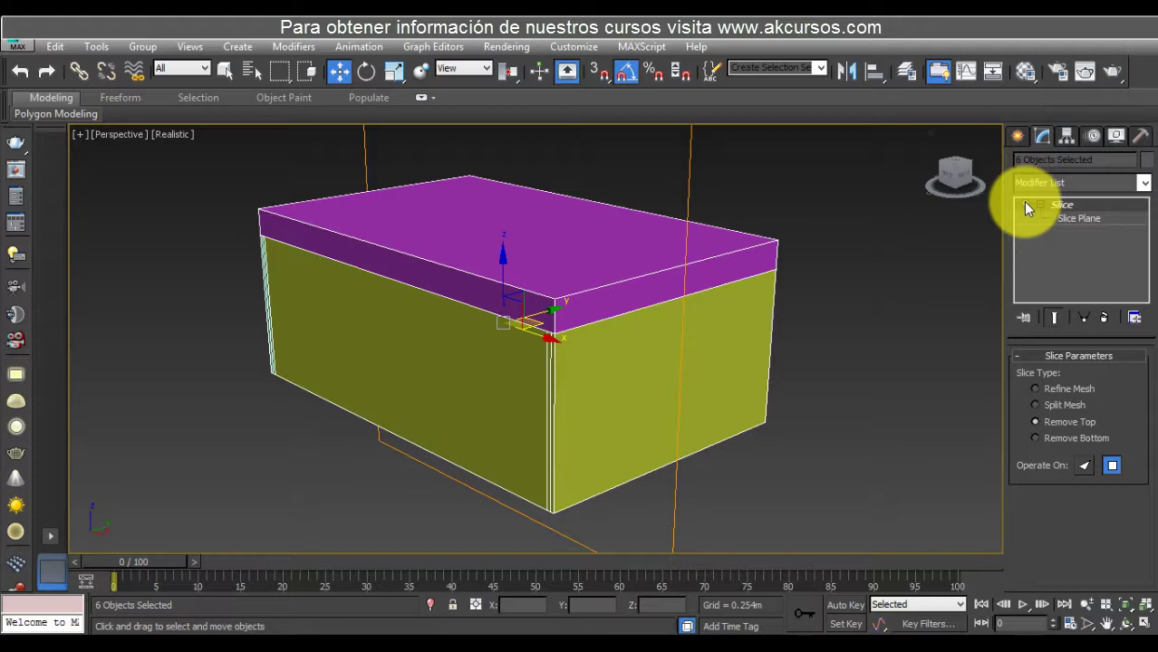
click(1025, 204)
click(1024, 205)
Re-enable the slice, rotate the slice plane about -90° on X to horizontal, and lower it to the floor.
click(1025, 205)
click(370, 74)
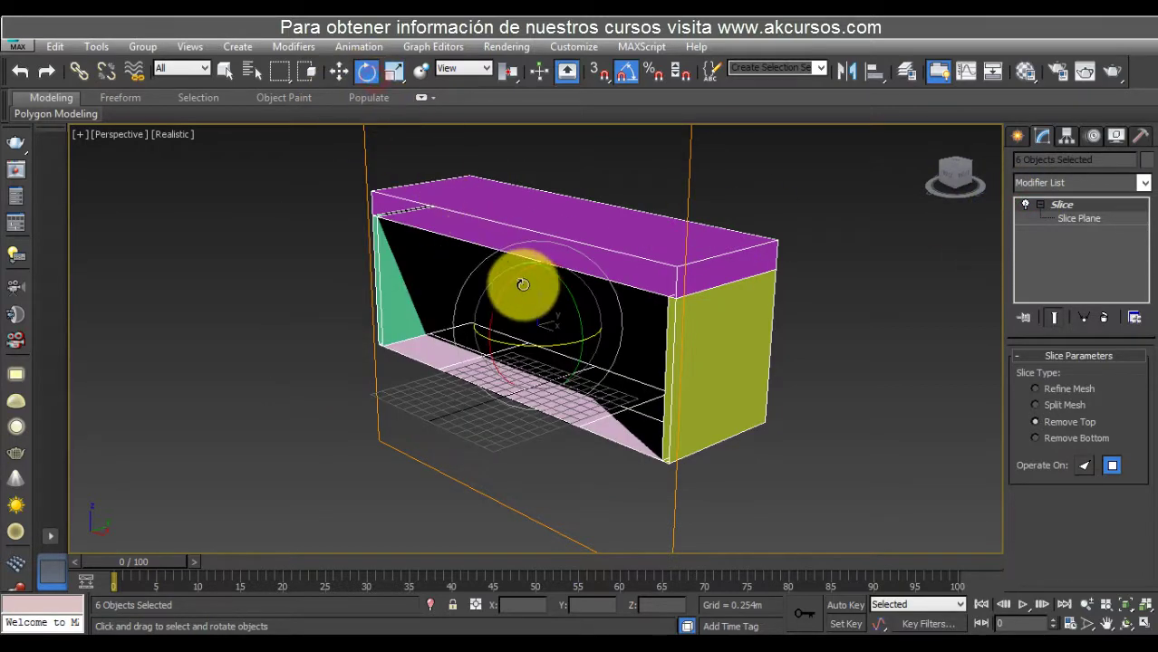
mouse_move(517, 277)
mouse_down()
mouse_move(589, 238)
mouse_move(680, 245)
mouse_up()
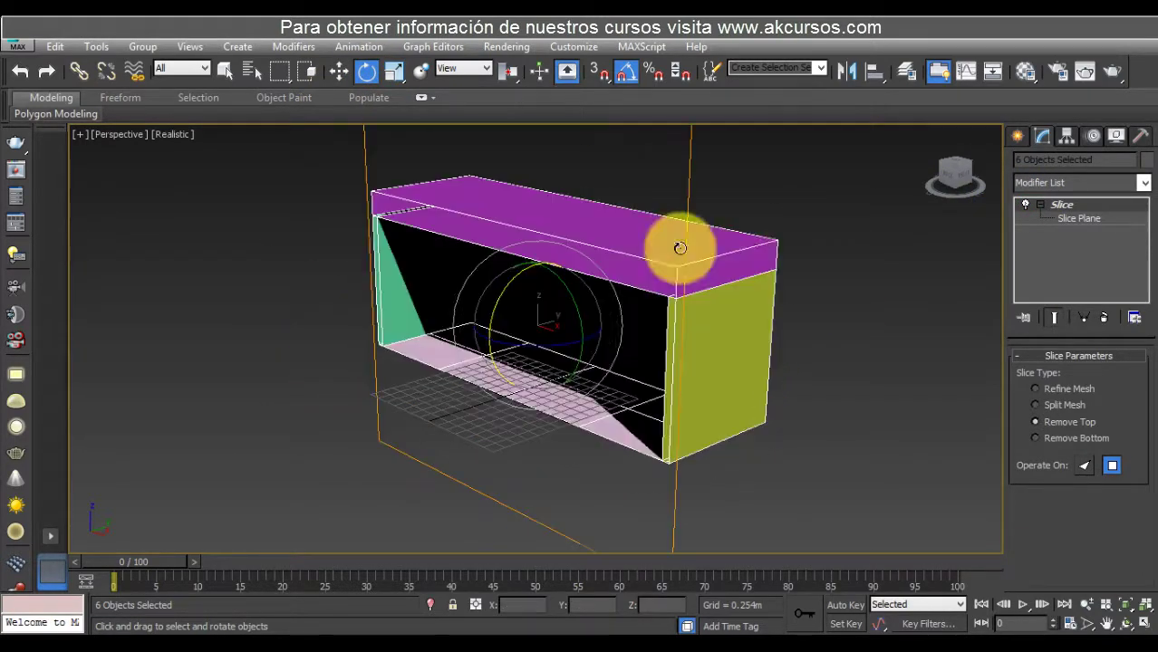
click(1061, 224)
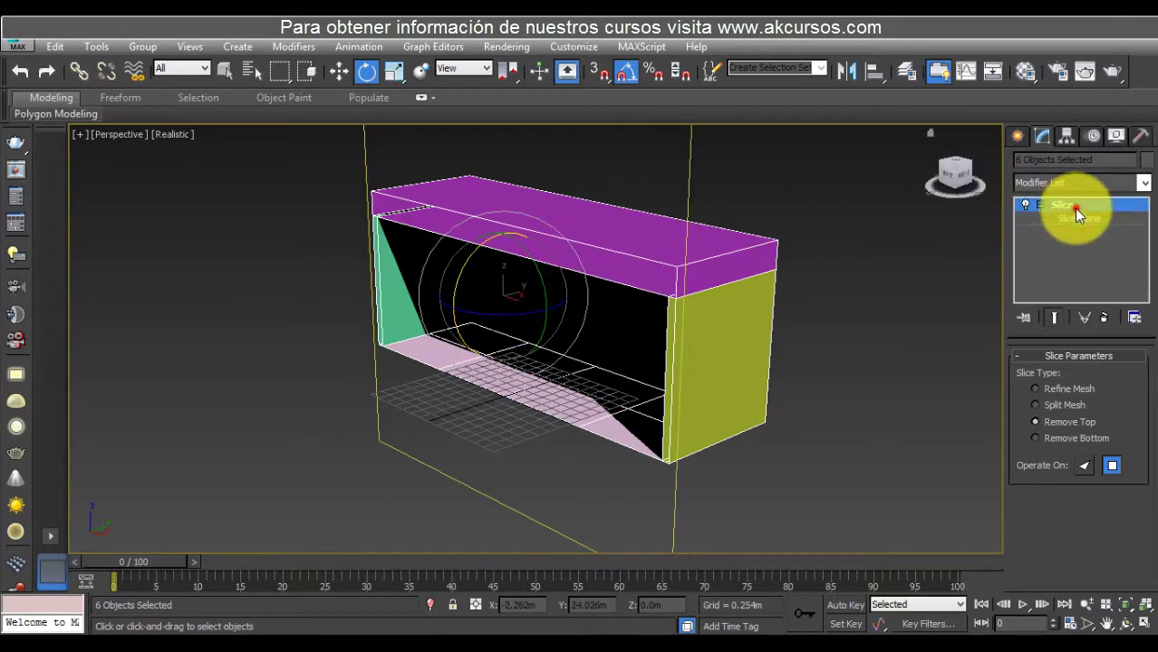
drag(504, 279, 566, 235)
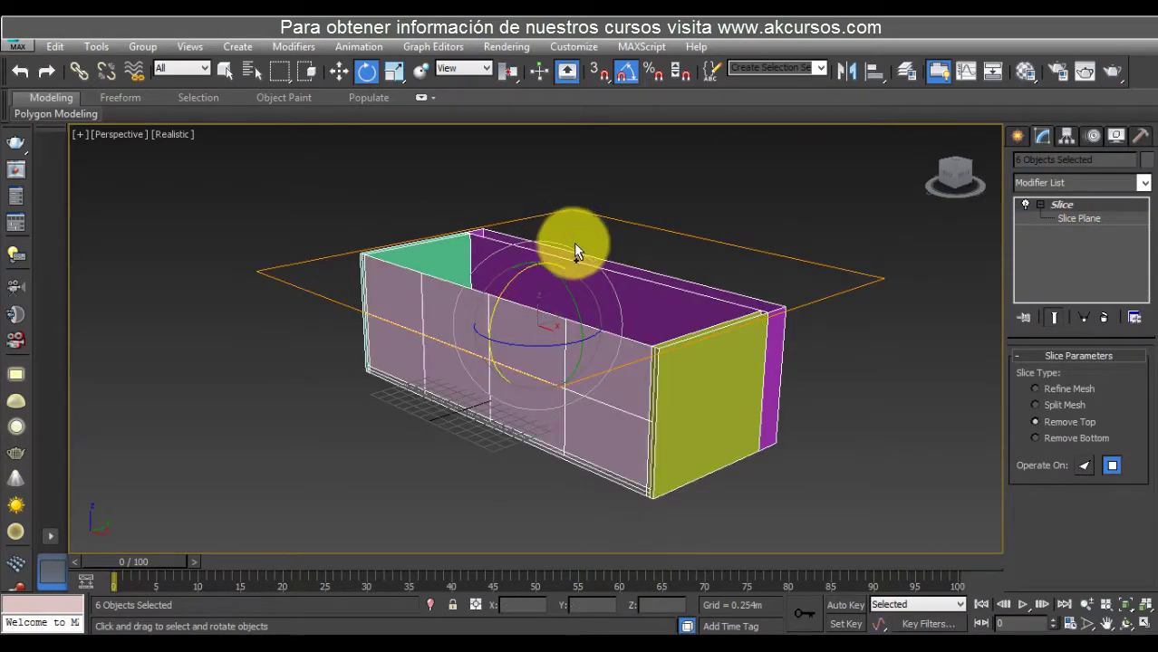
key(ctrl+z)
click(1083, 226)
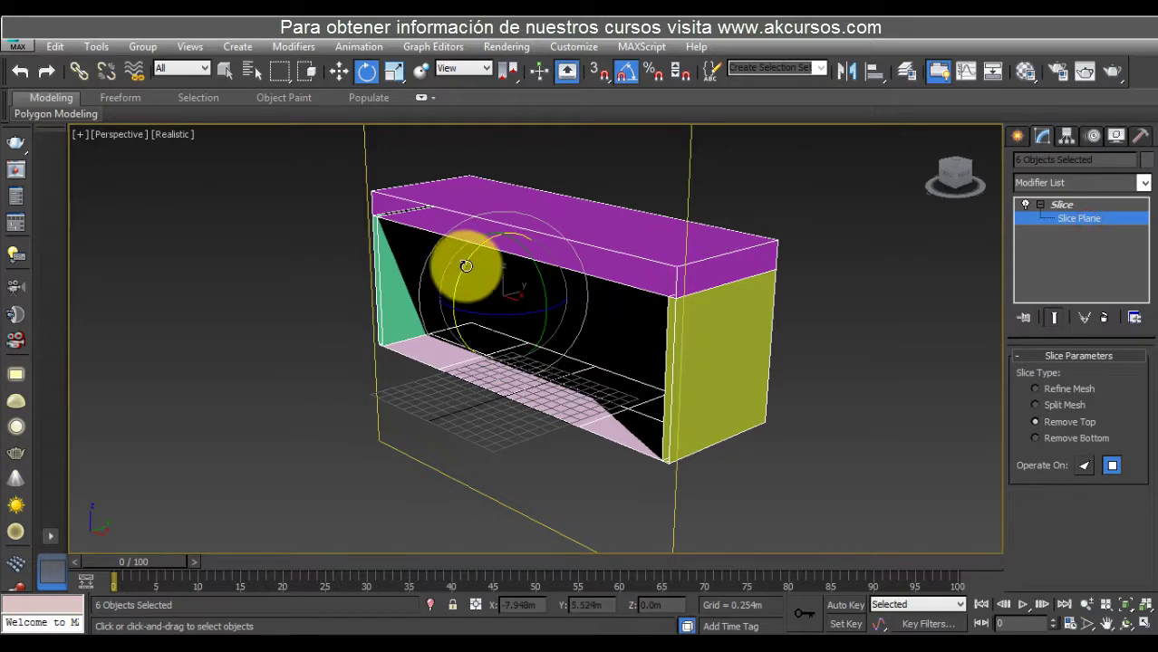
drag(465, 266, 543, 216)
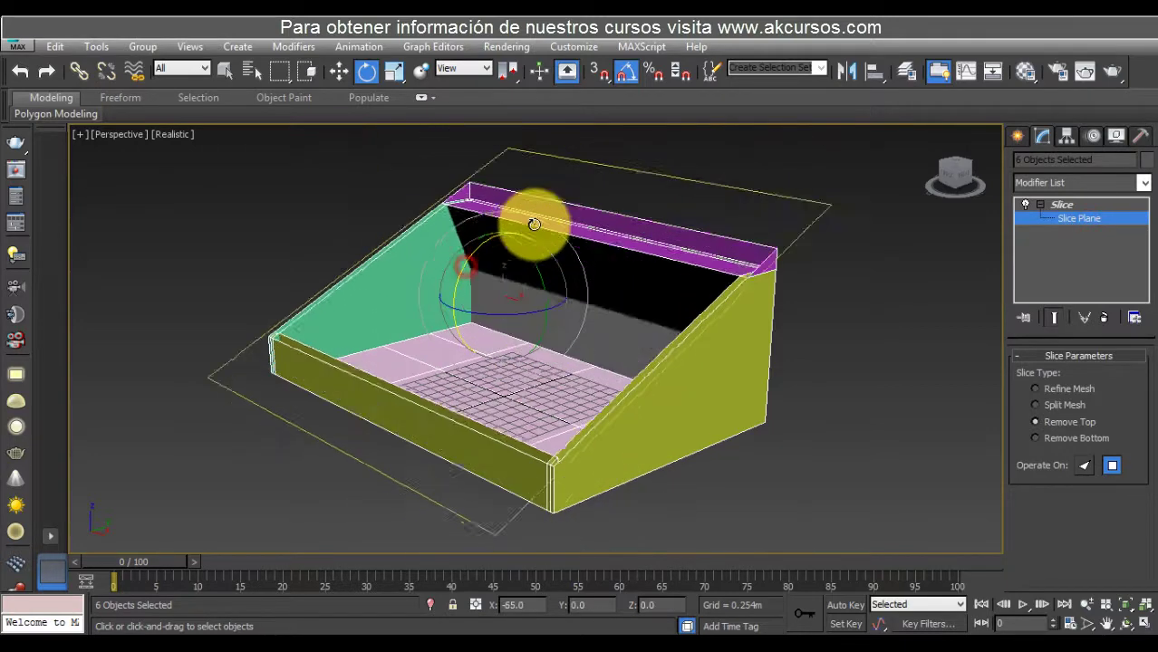
click(339, 71)
drag(499, 245, 531, 357)
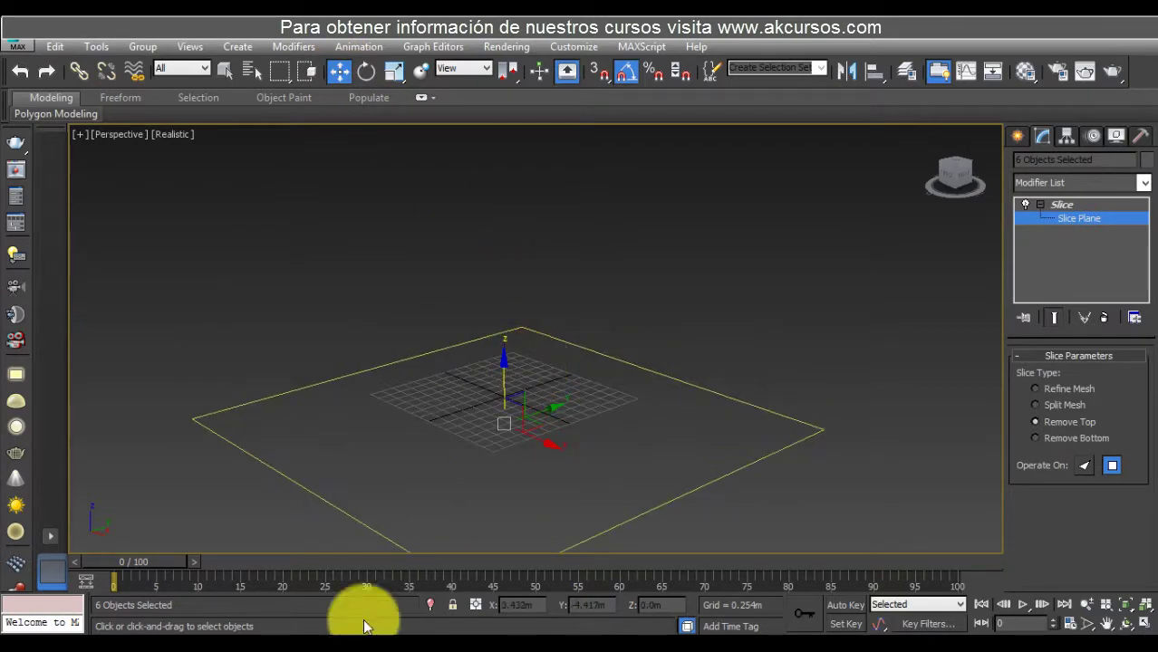
With Auto Key on at frame 100, raise the slice plane to the ceiling, then play and scrub the animation.
click(843, 605)
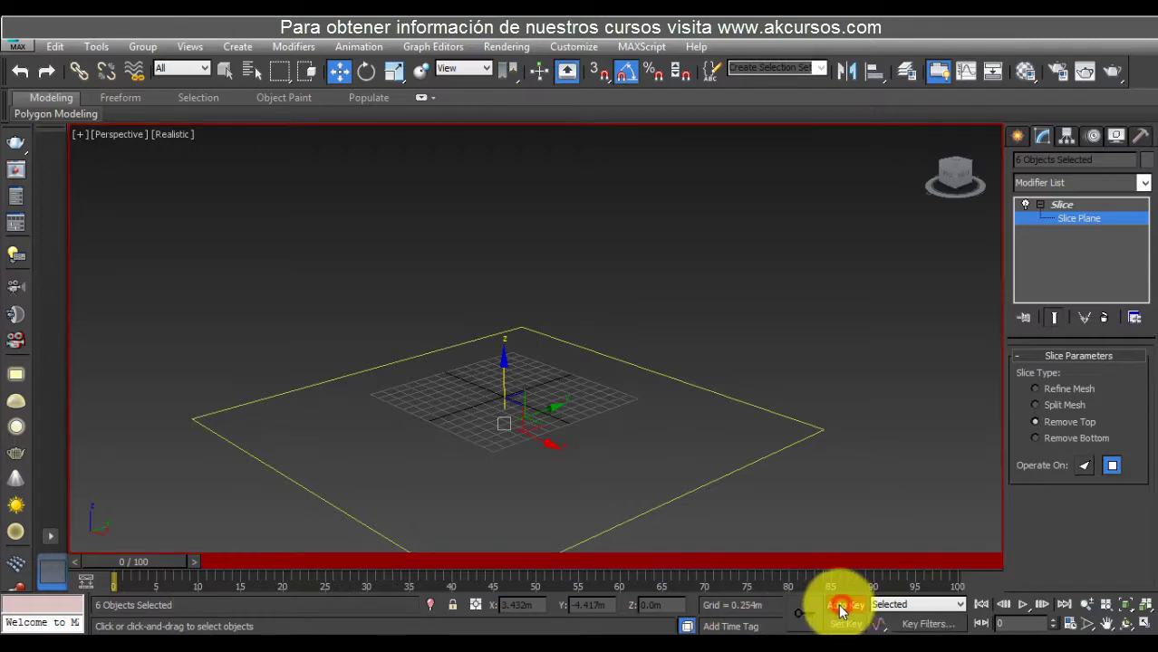
drag(126, 561, 841, 566)
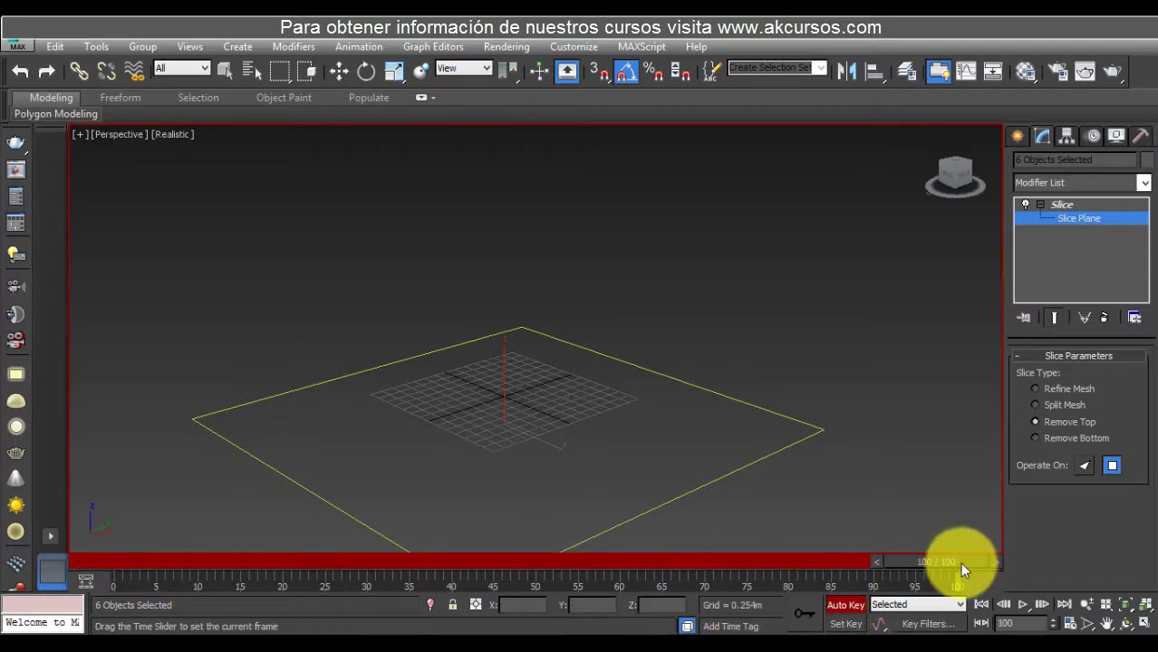
drag(511, 380, 479, 168)
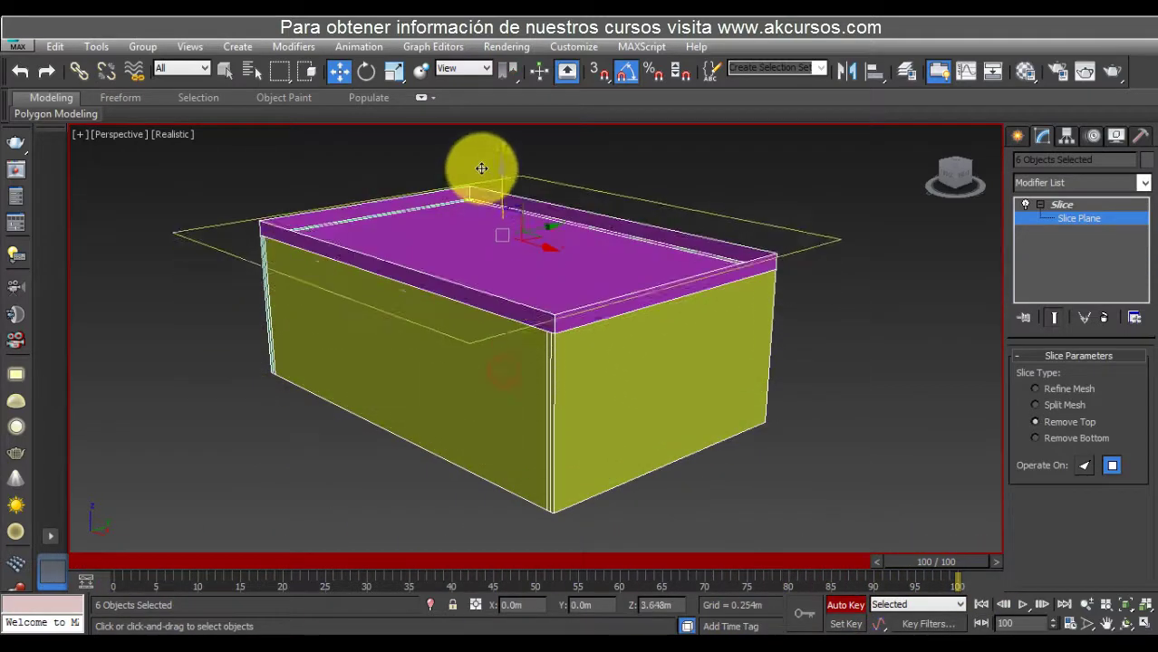
click(1021, 605)
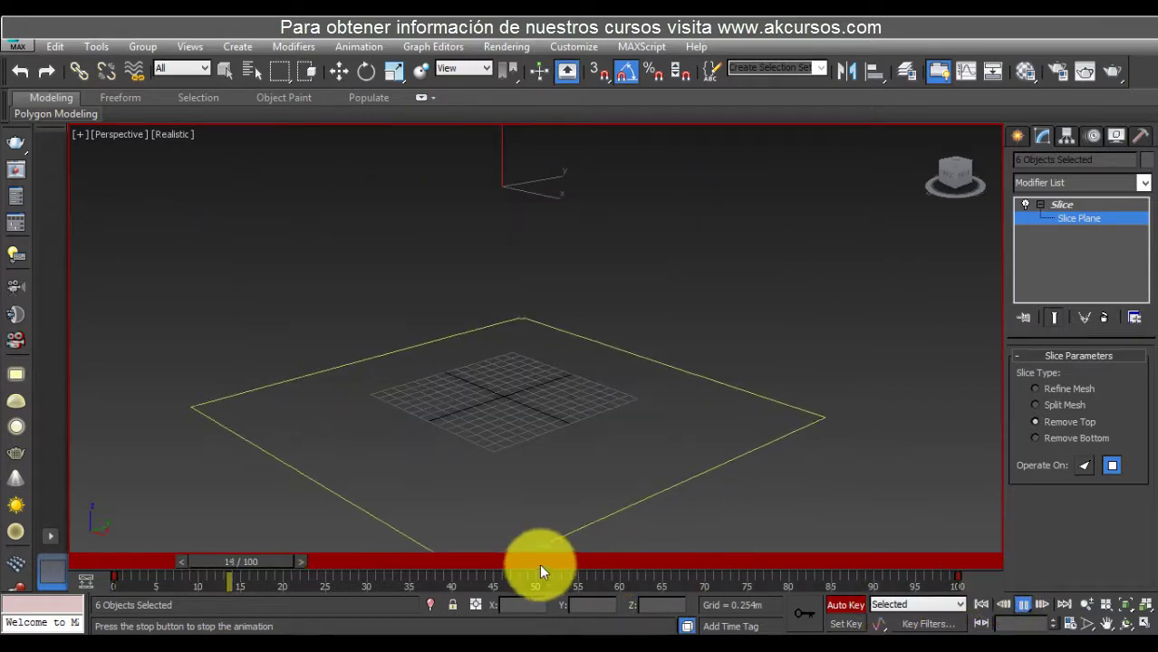
drag(446, 558, 34, 549)
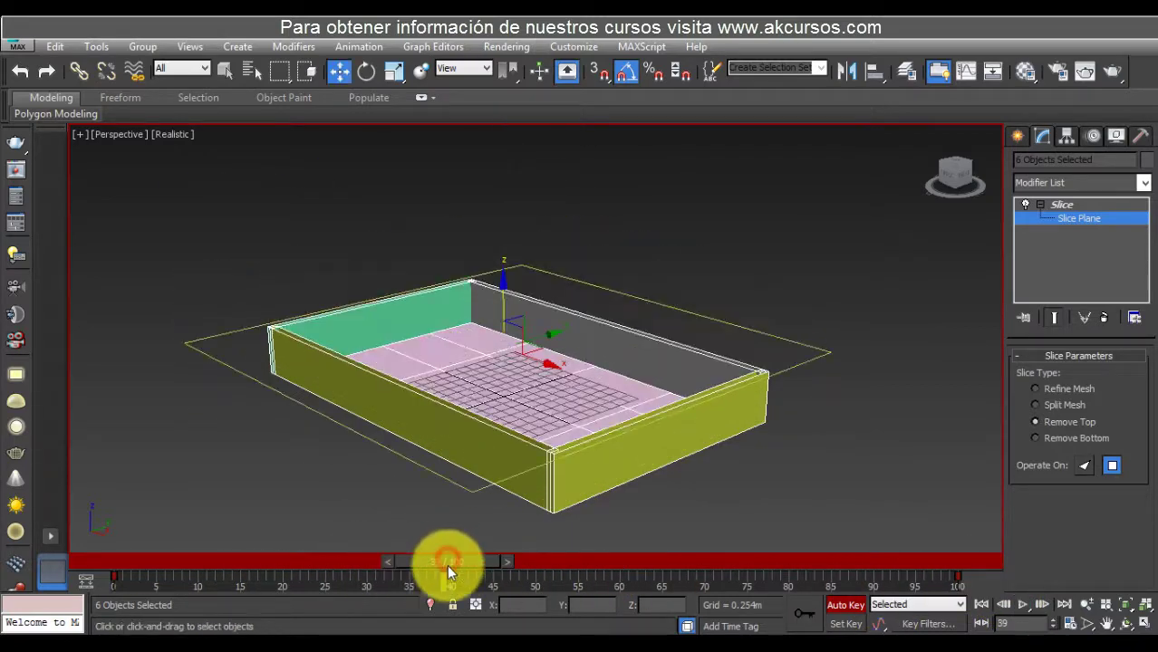
Stop the 3ds Max playback and open YouTube via a web search for 'youtube'.
key(w)
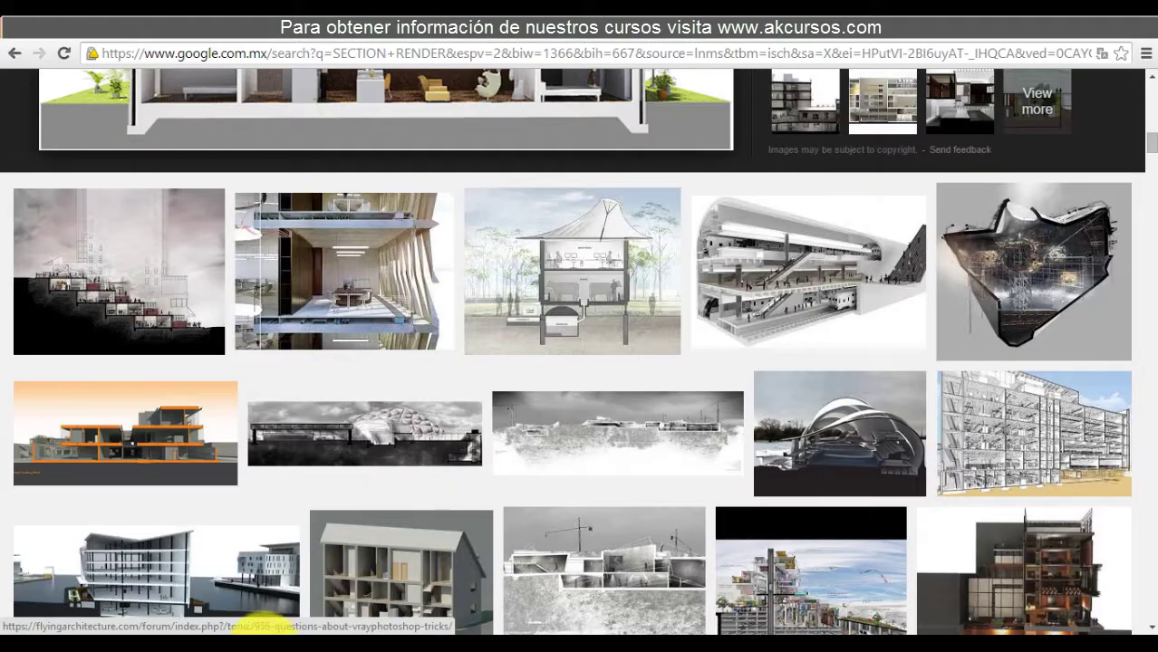
click(278, 54)
text(YOU)
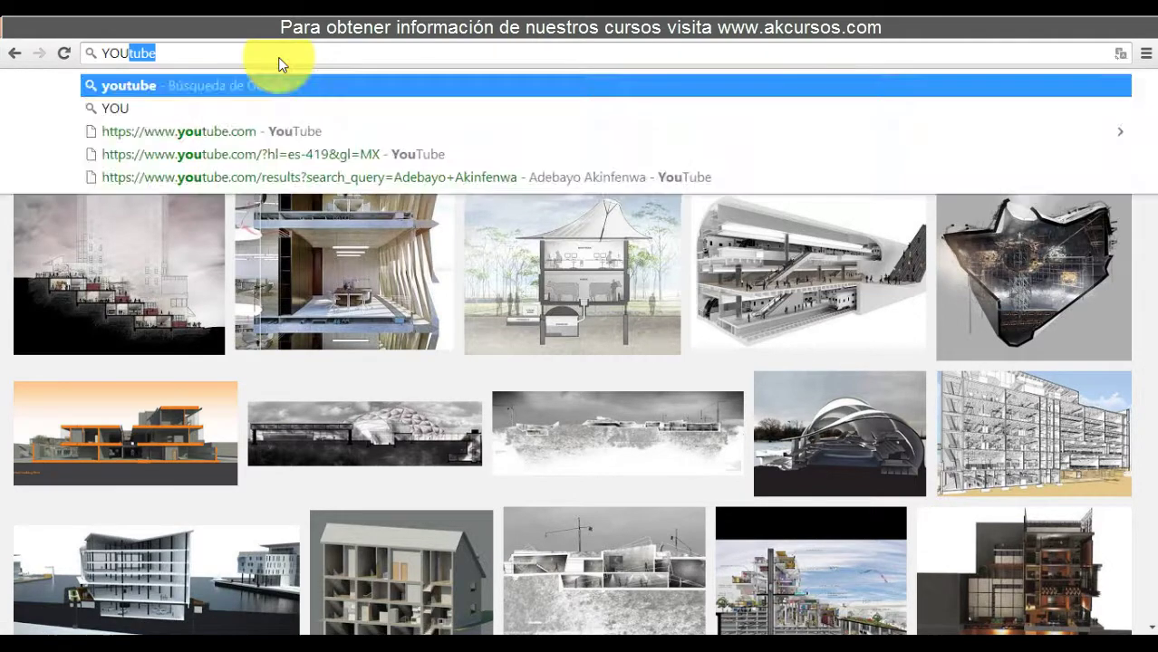
key(Return)
click(145, 221)
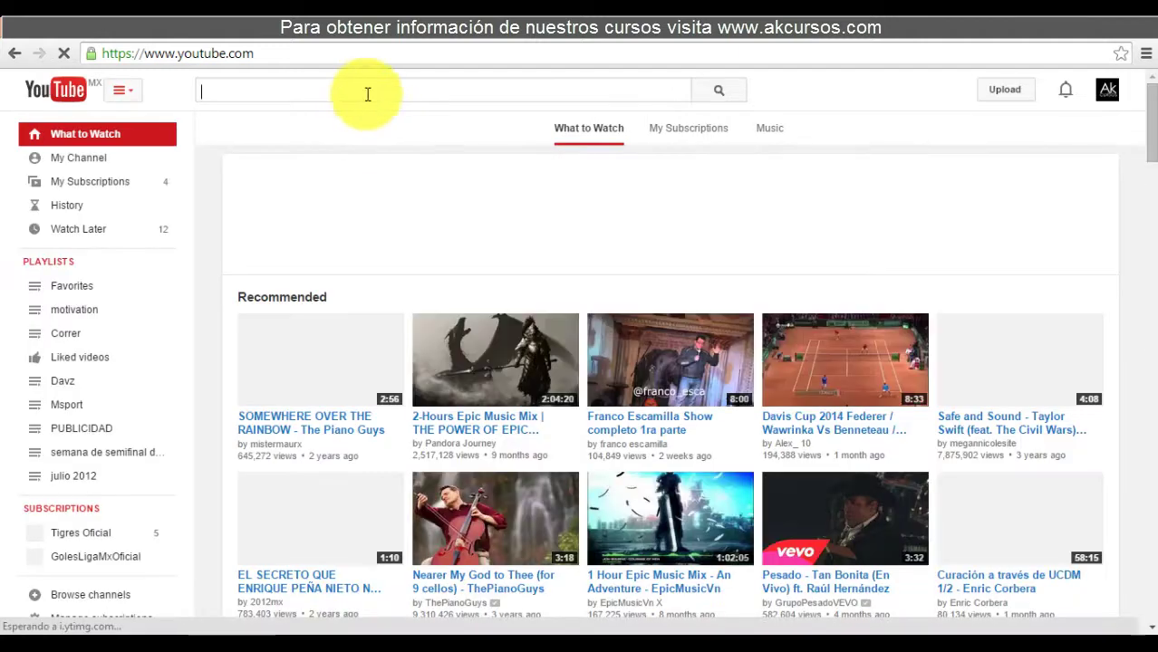
Search YouTube for 'ATLETICO MADRI ESTADIO' and browse the results.
click(349, 86)
text(ATL)
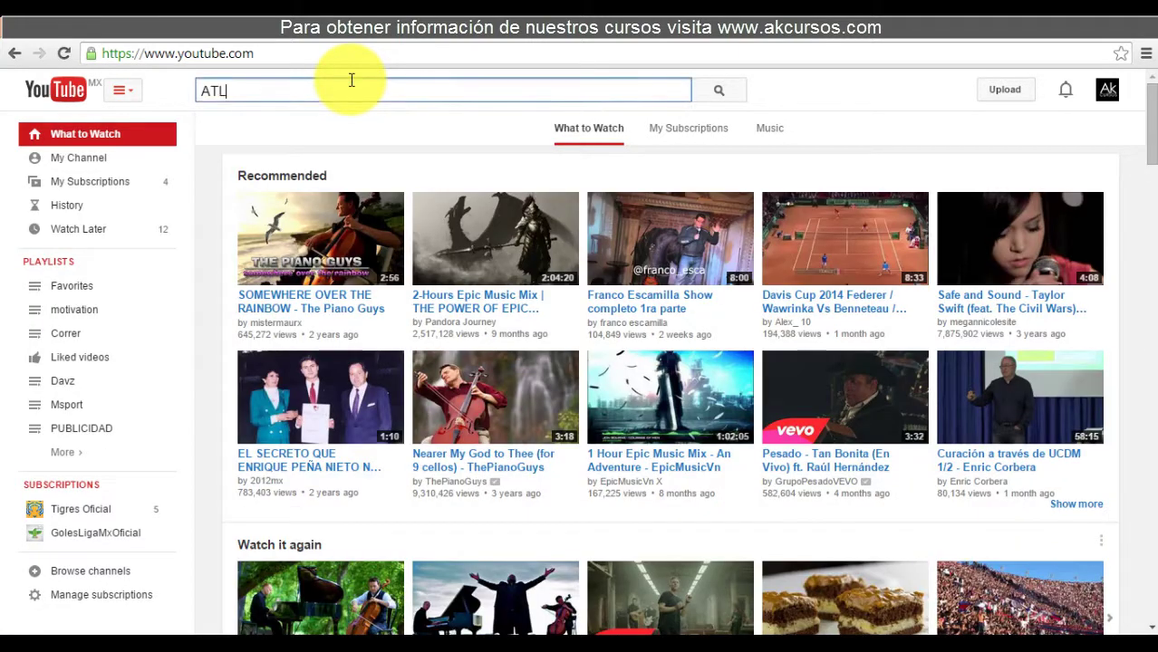
text(ETICO MAD)
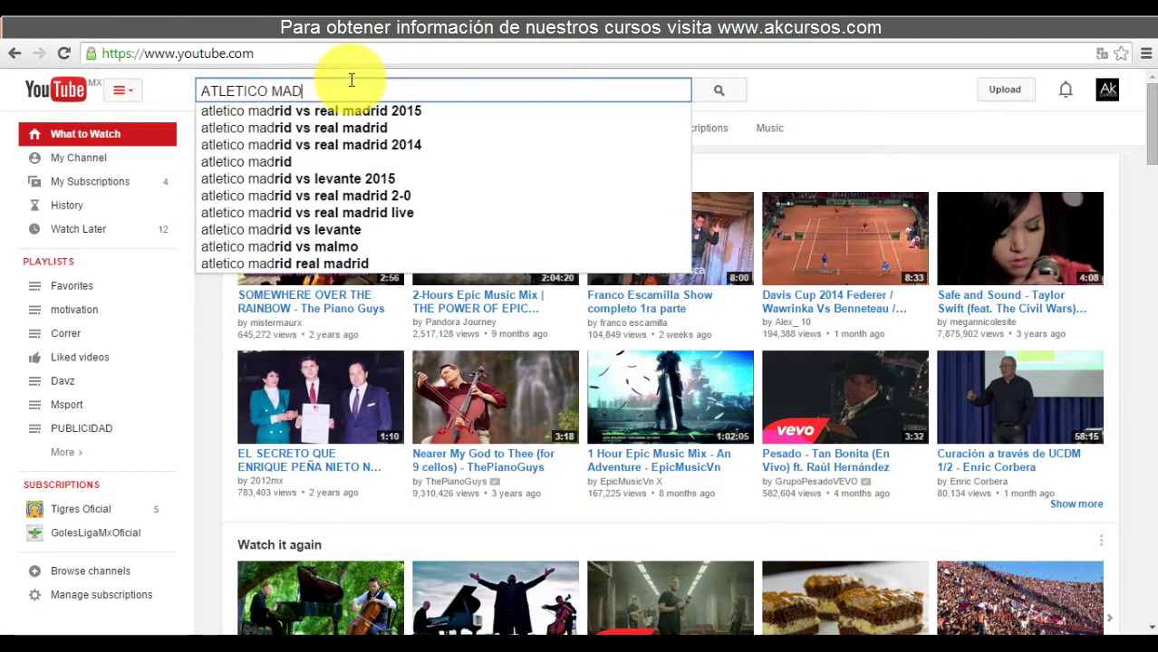
text(RI ESTADI)
text(O)
key(Return)
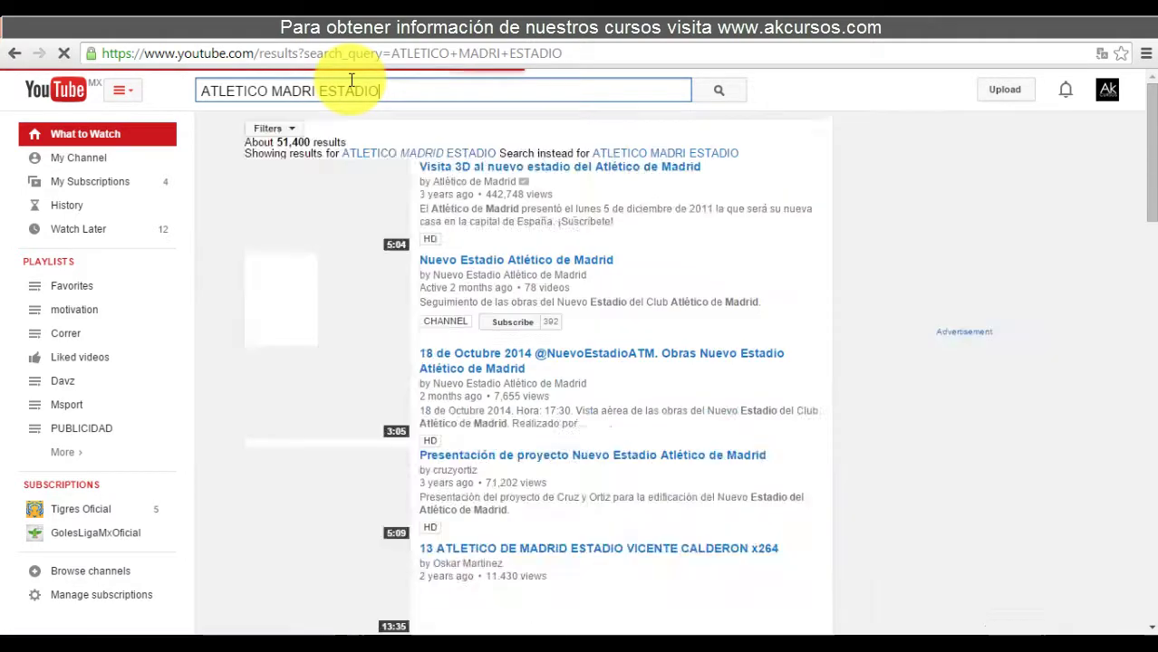
scroll(549, 389, down, 2)
scroll(556, 393, down, 1)
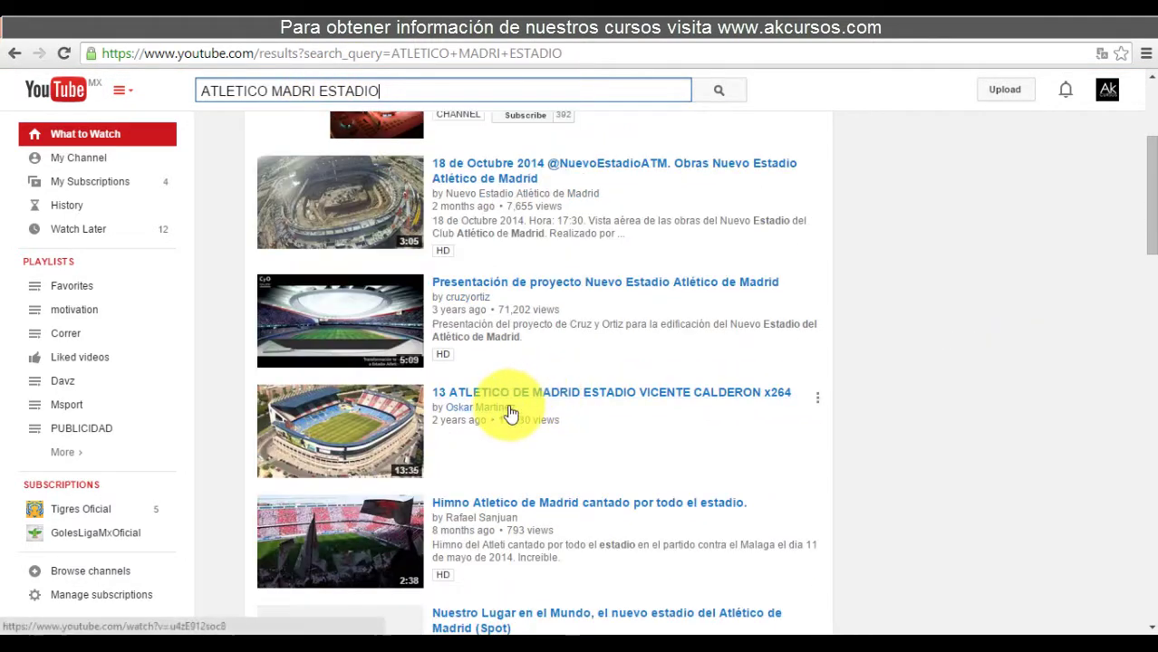
scroll(508, 413, down, 3)
scroll(508, 415, up, 4)
scroll(331, 129, up, 2)
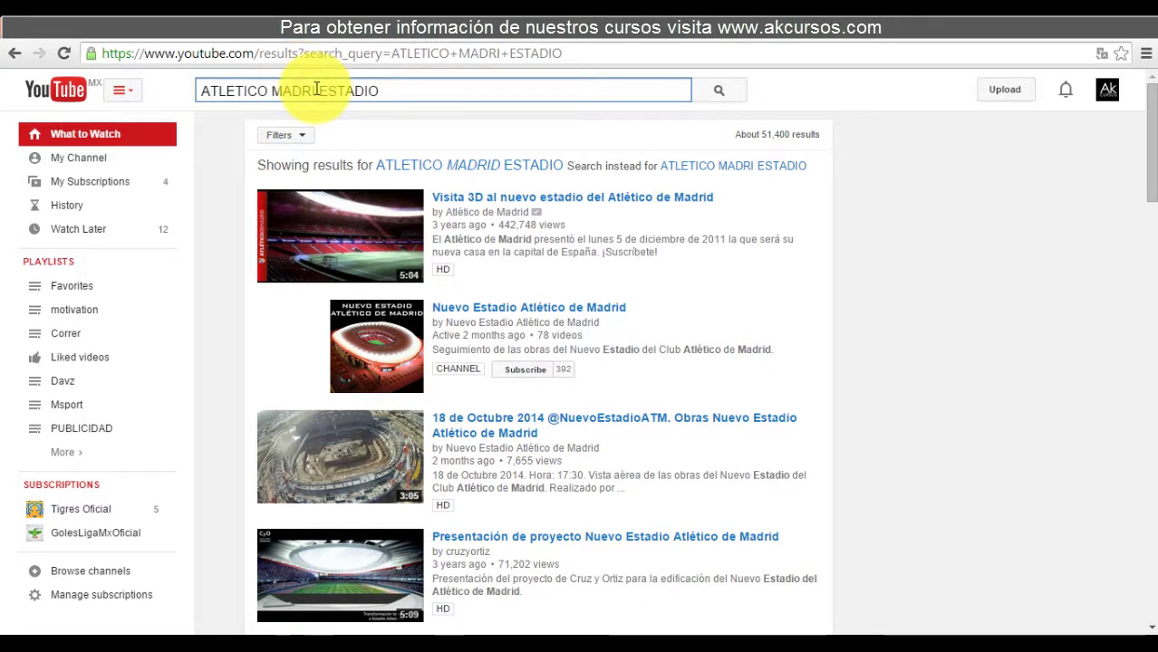
Correct the search to 'ATLETICO MADRID ESTADIO' and scroll through the video results.
text(D)
key(Return)
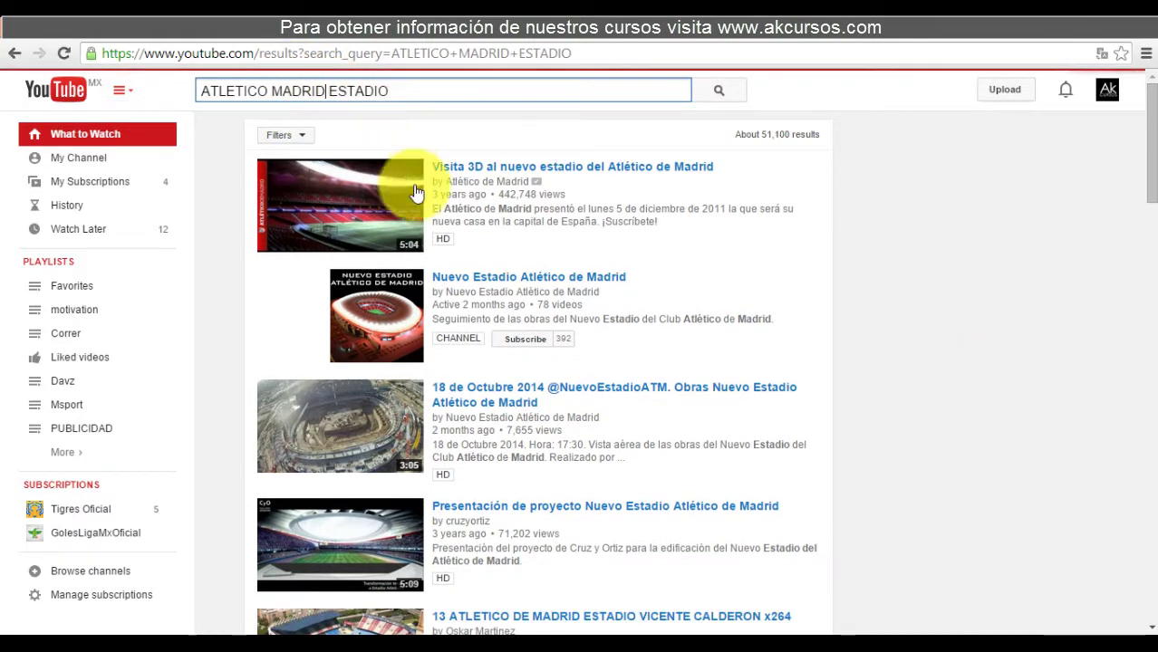
scroll(430, 211, down, 2)
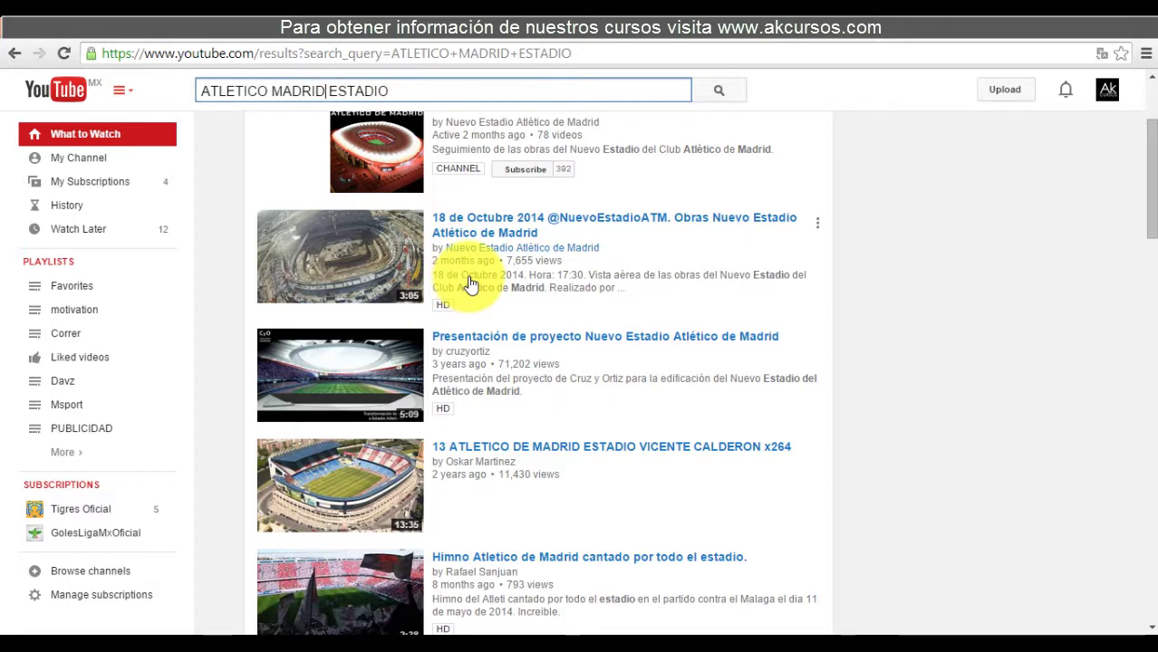
scroll(470, 284, down, 4)
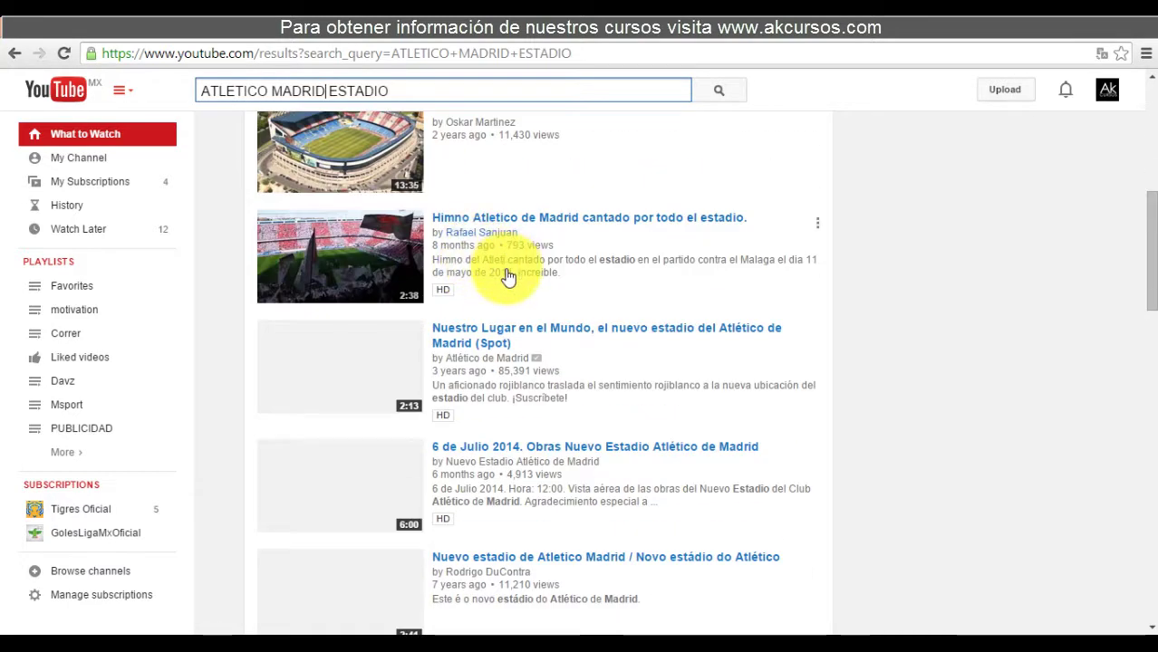
scroll(508, 276, down, 1)
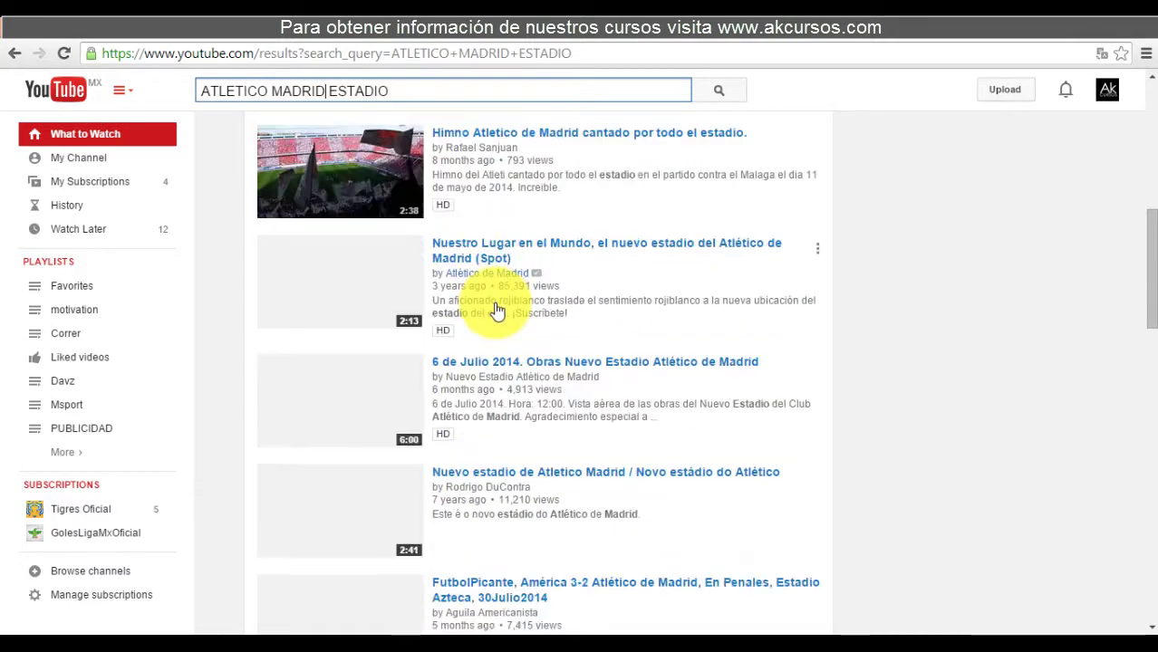
Play the 'Nuevo estadio de Atletico Madrid' video from about 0:20 and close its overlay ad.
click(330, 504)
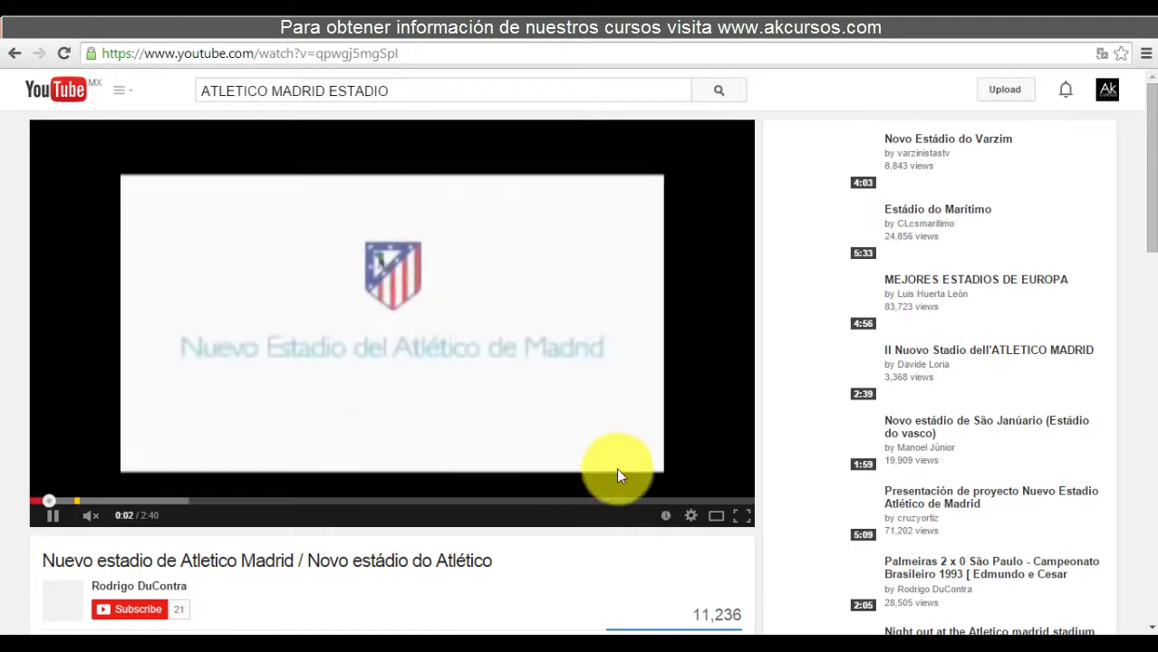
click(116, 507)
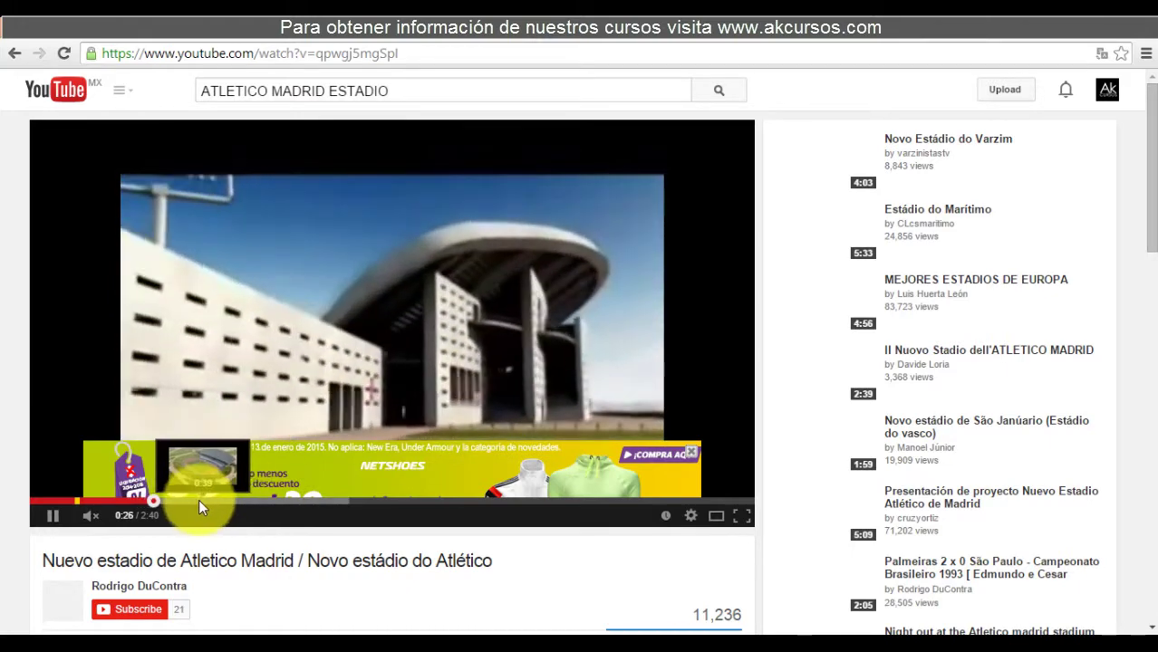
click(691, 452)
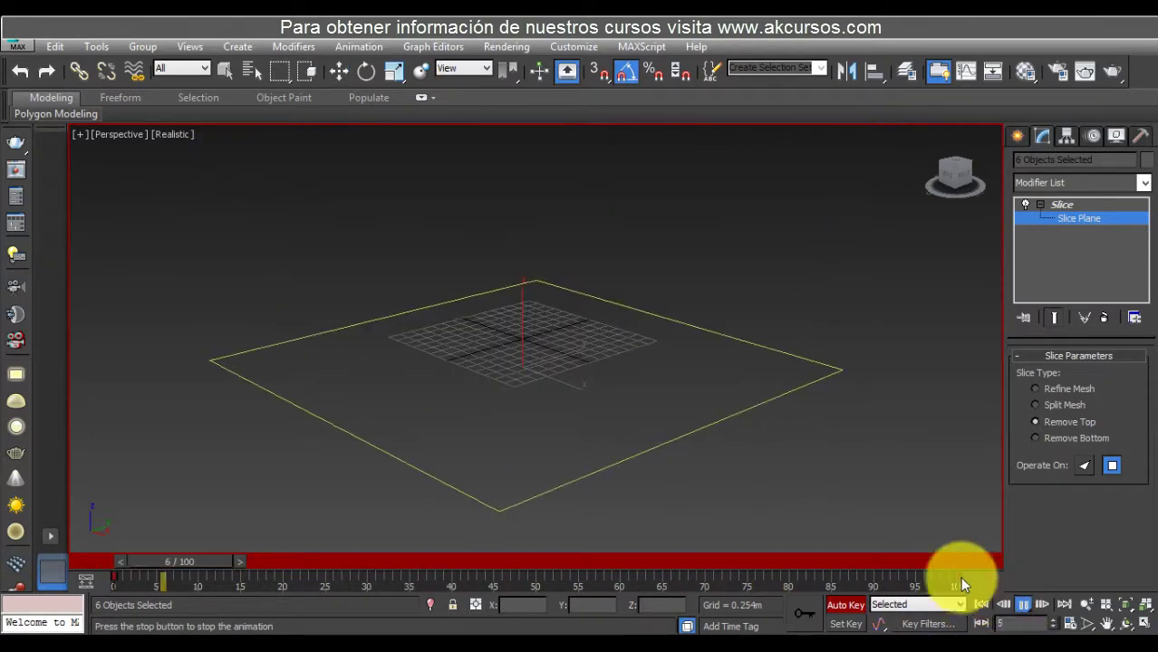
Stop the slice animation at frame 46 and scrub the time slider forward to frame 99.
click(554, 566)
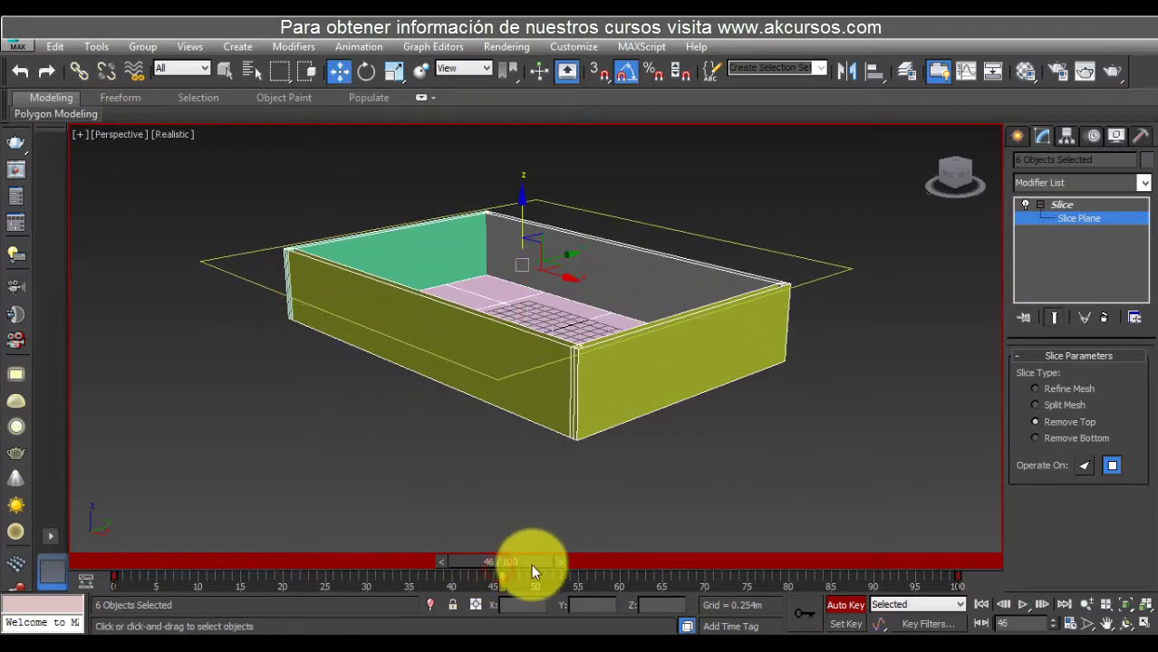
mouse_move(533, 567)
mouse_down()
mouse_move(209, 555)
mouse_move(450, 548)
mouse_move(951, 569)
mouse_up()
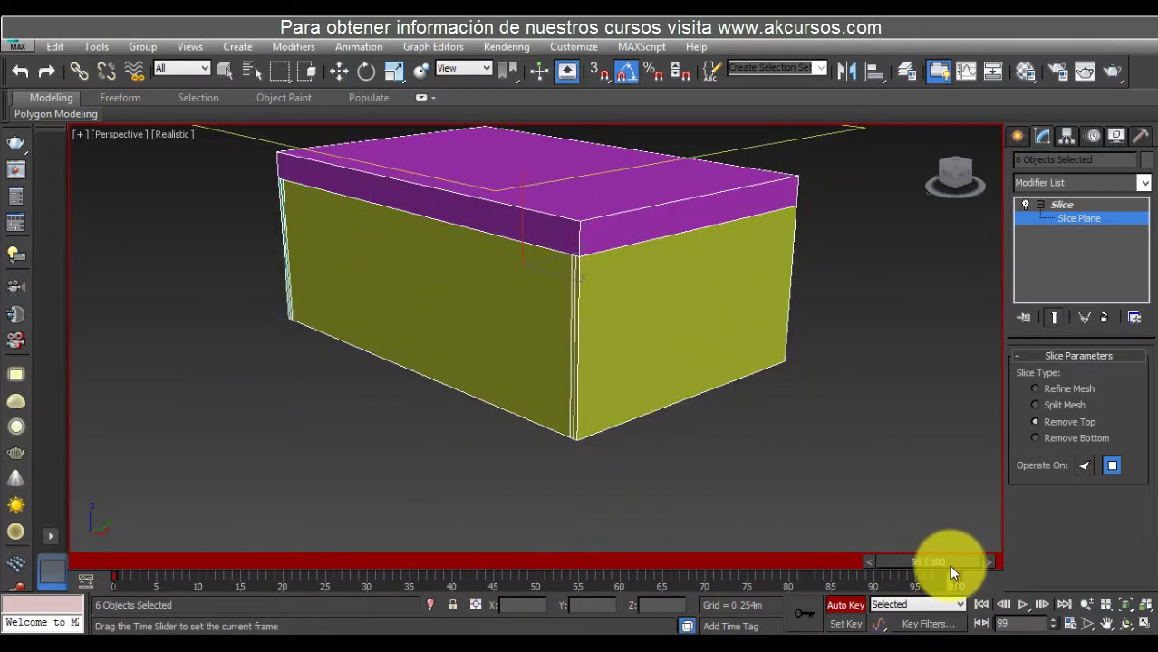